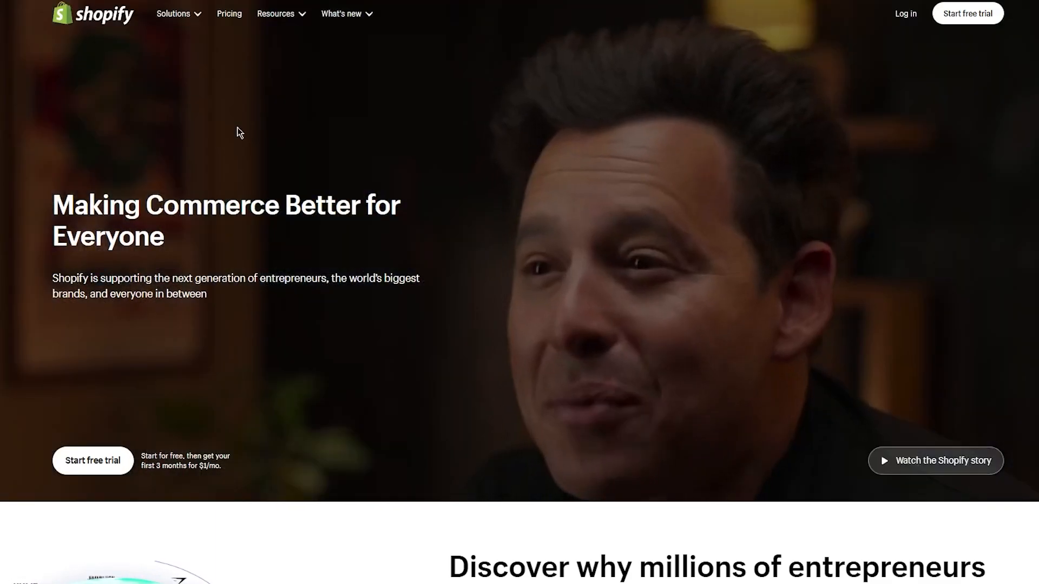
# - Log in to Shopify and open the Online Store's Themes page
pyautogui.moveTo(33, 174); pyautogui.dragTo(301, 281)
pyautogui.click(292, 230)
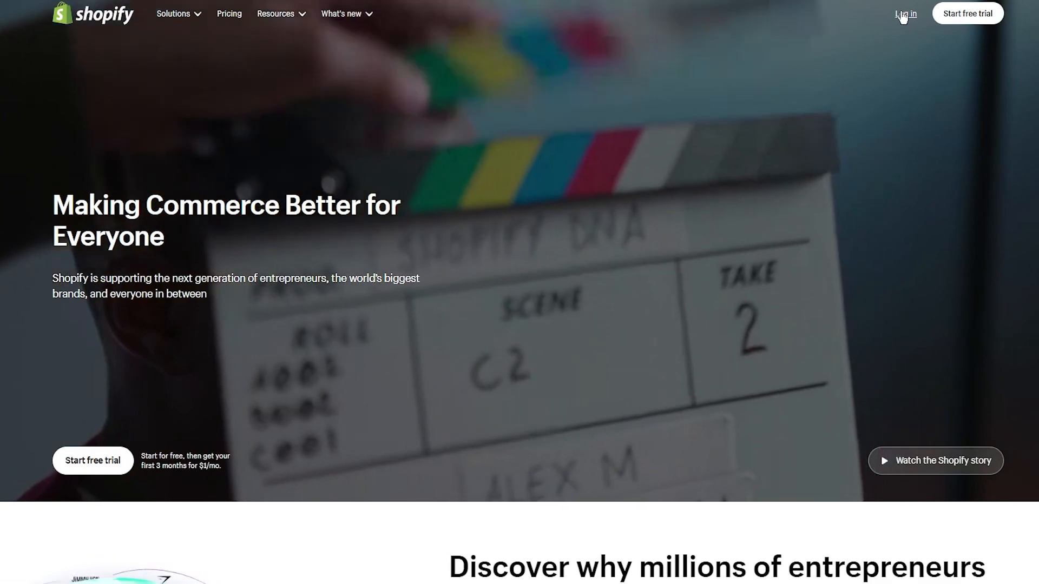
pyautogui.click(902, 15)
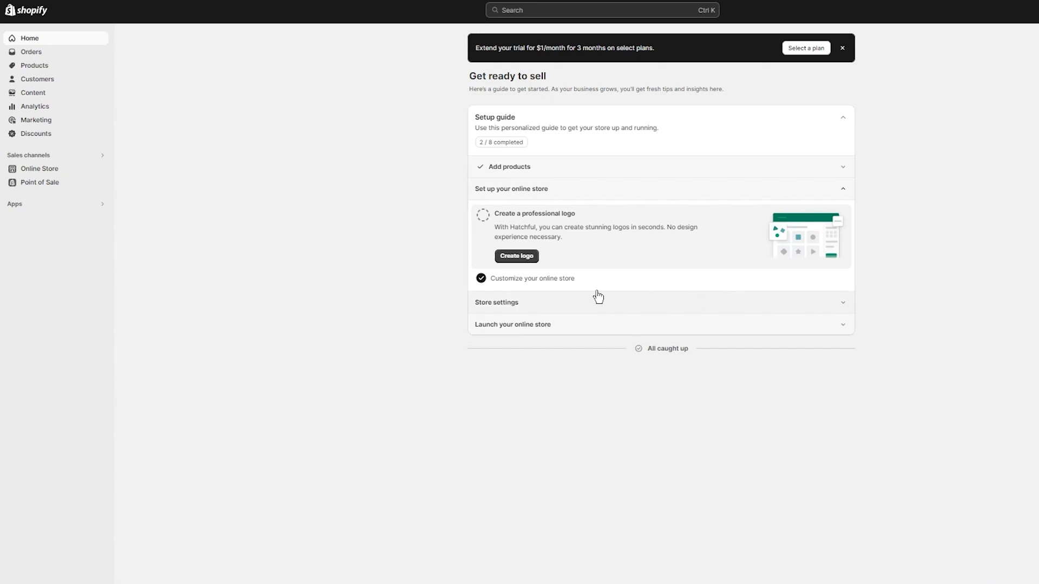
pyautogui.click(35, 170)
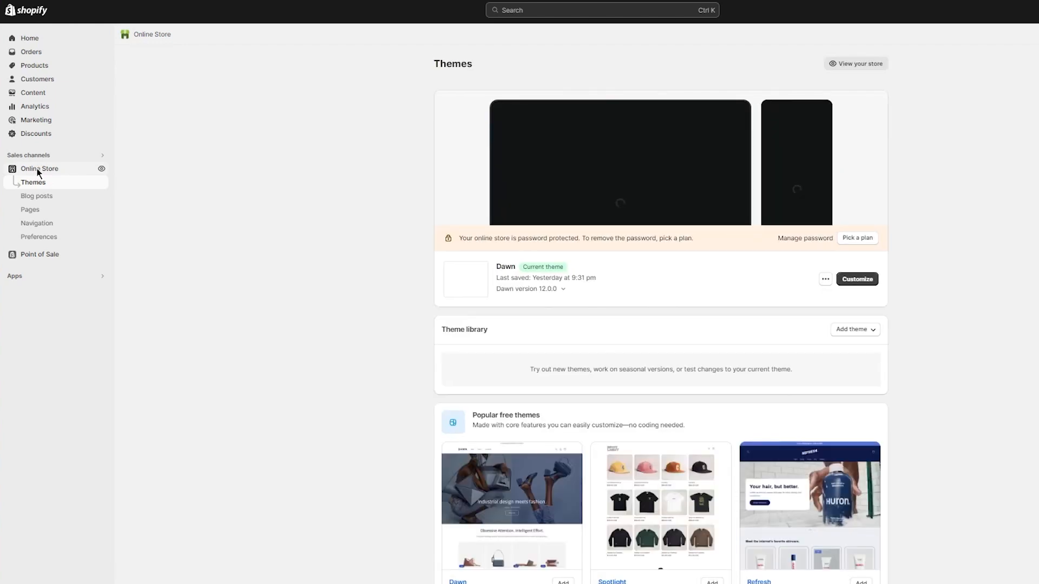
pyautogui.click(33, 67)
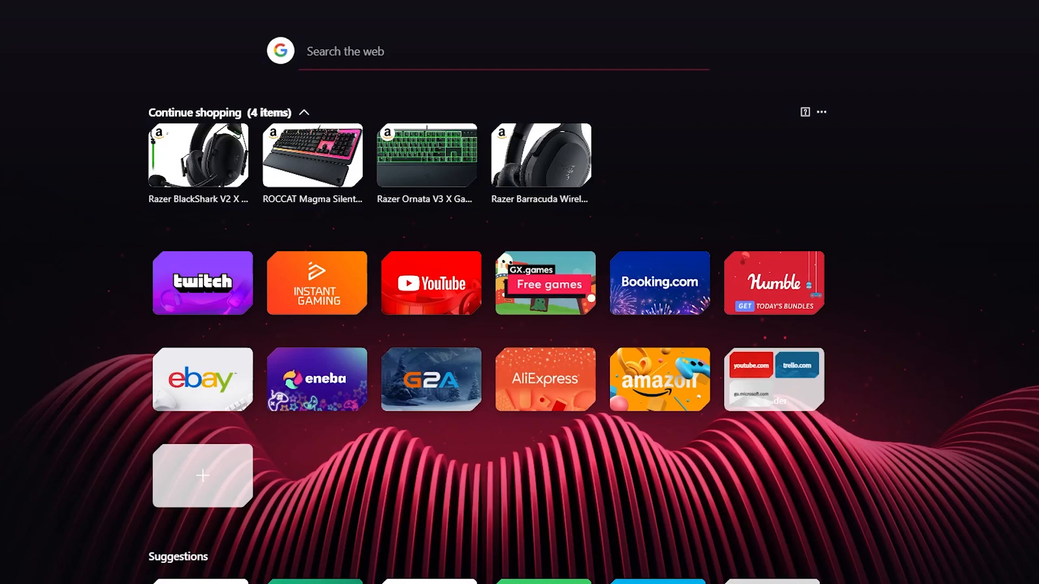
# - Switch to Canva through a web search for canva and start a new Logo design
pyautogui.write('canva')
pyautogui.press('Return')
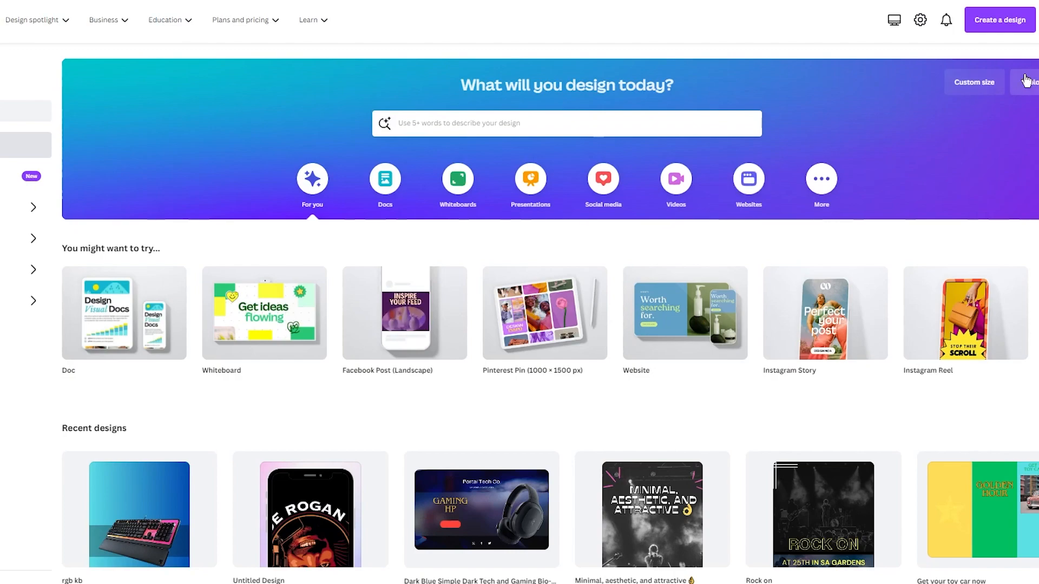
pyautogui.click(995, 22)
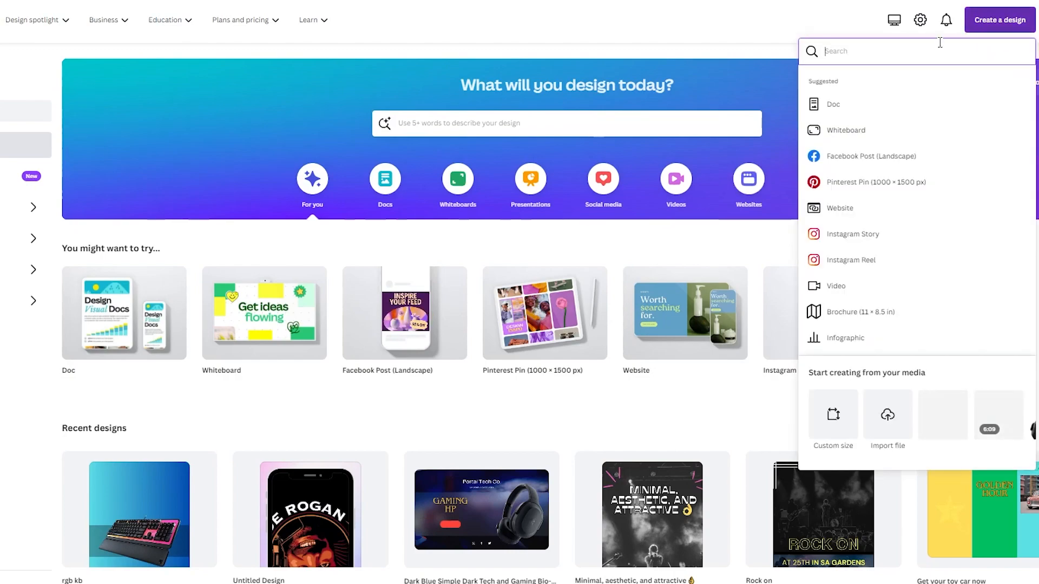
pyautogui.write('logo')
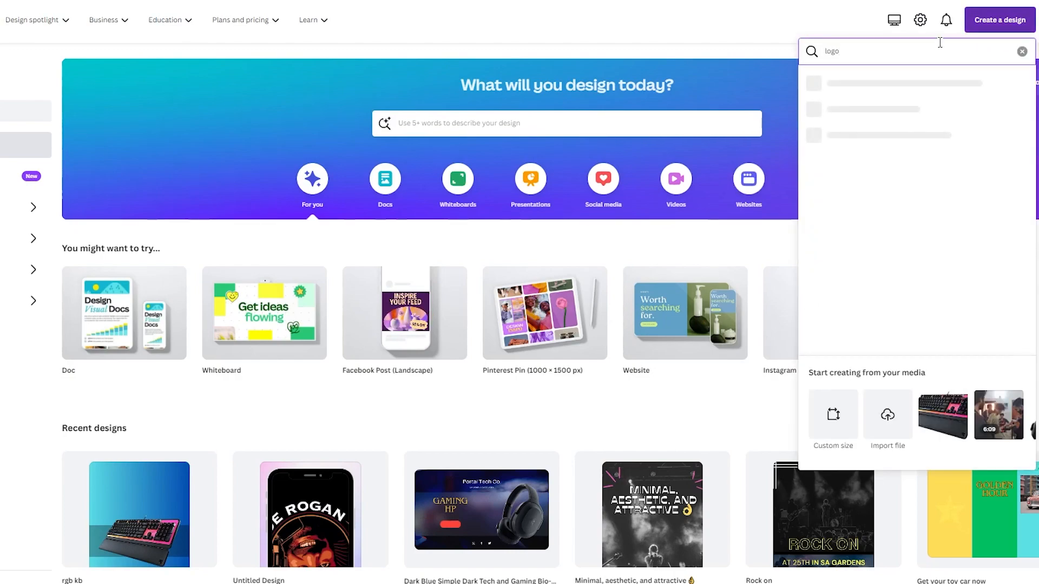
pyautogui.click(946, 86)
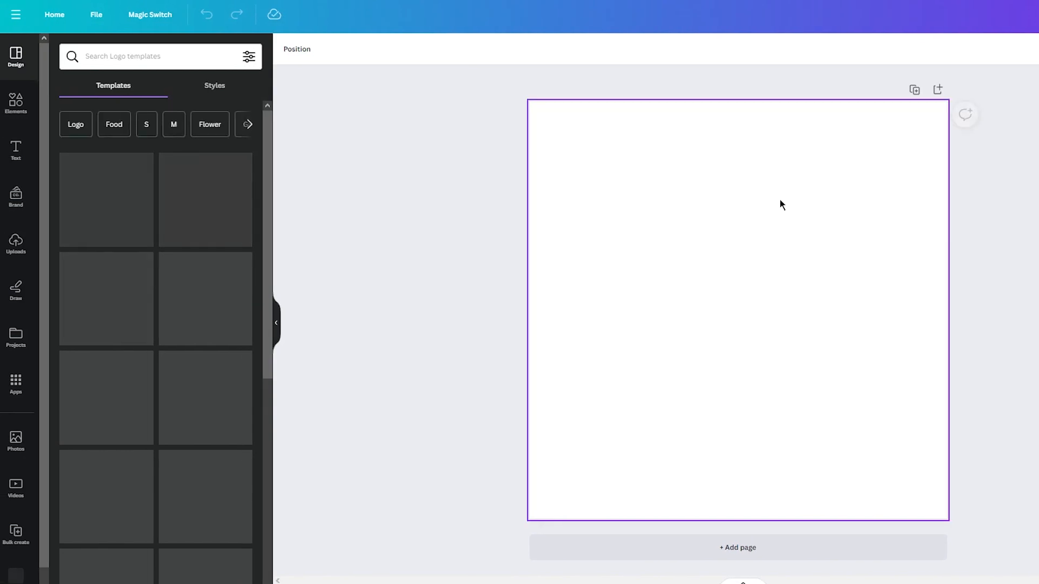
pyautogui.click(698, 277)
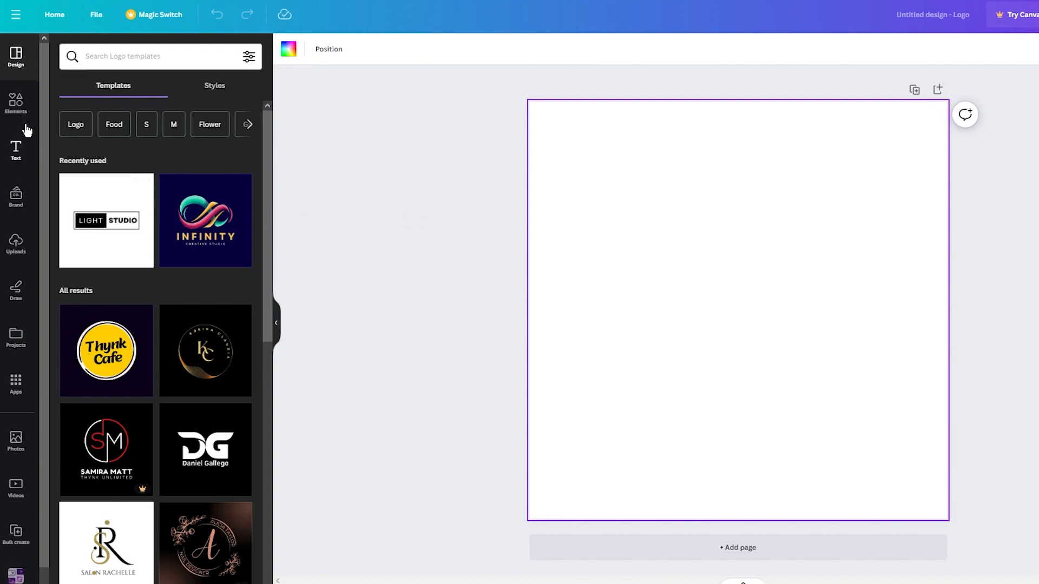
pyautogui.click(15, 102)
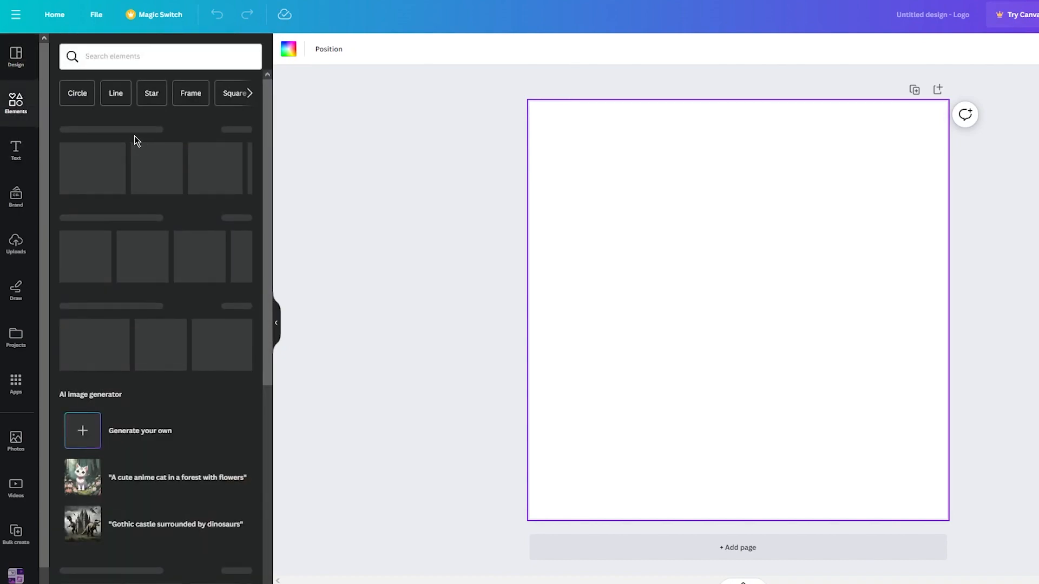
pyautogui.click(249, 249)
pyautogui.click(93, 253)
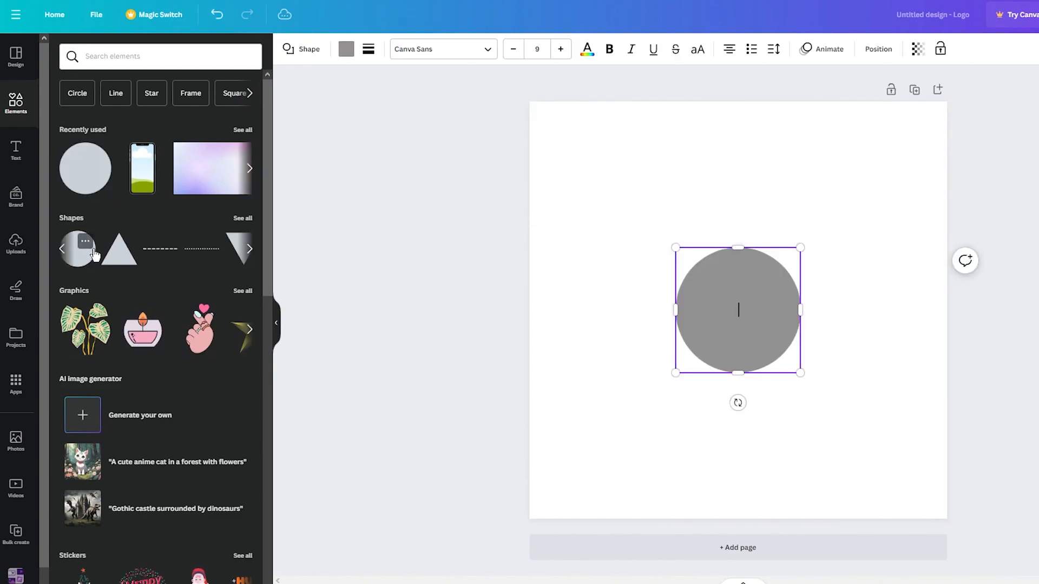
pyautogui.moveTo(676, 248); pyautogui.dragTo(454, 127)
pyautogui.moveTo(582, 200); pyautogui.dragTo(729, 313)
pyautogui.click(1036, 309)
pyautogui.click(810, 307)
pyautogui.press('Delete')
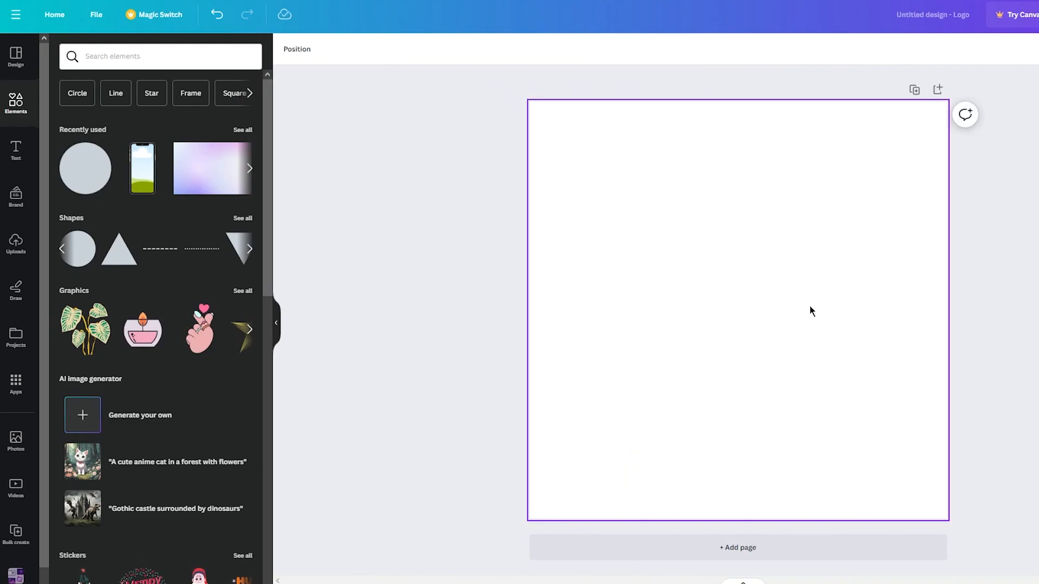
# - Fill the logo page background with the Orange #ff914d color
pyautogui.click(14, 64)
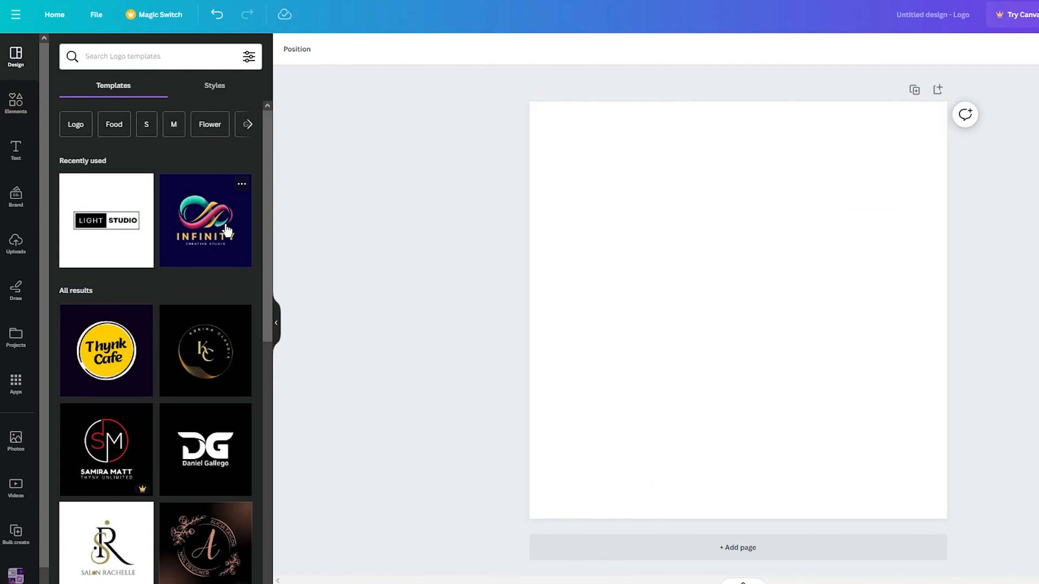
pyautogui.click(726, 285)
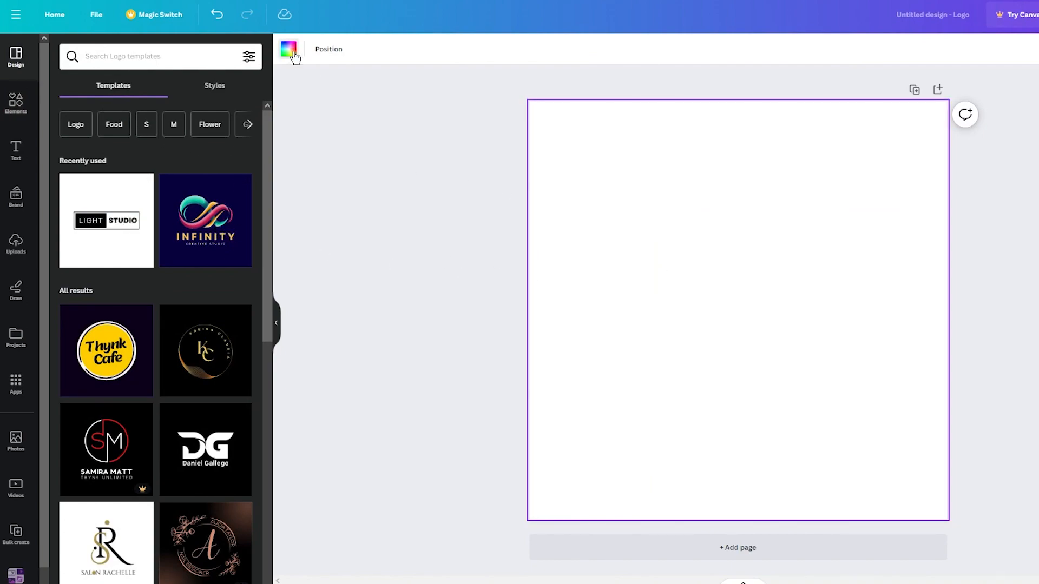
pyautogui.click(289, 49)
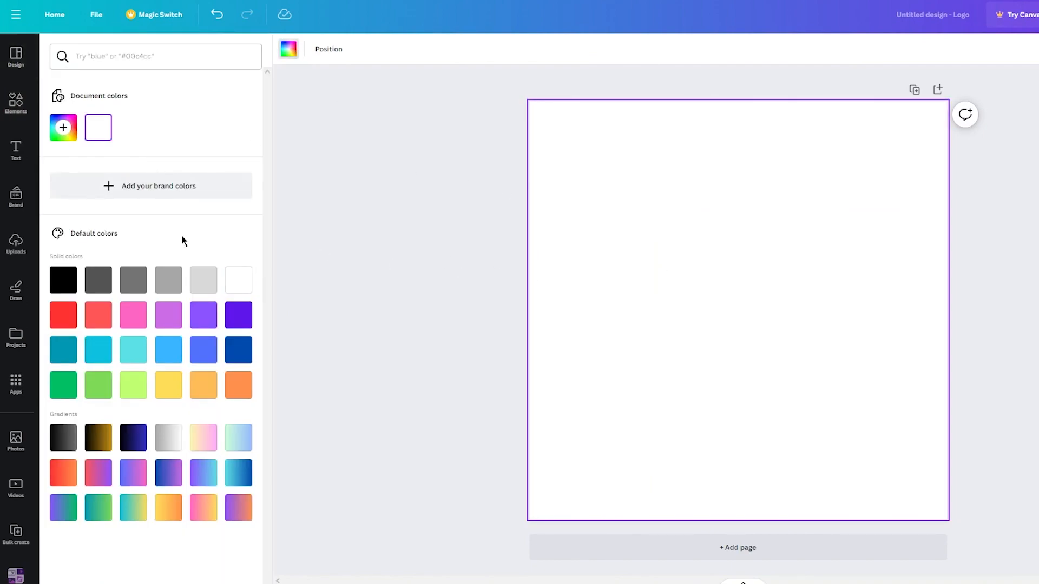
pyautogui.click(238, 385)
pyautogui.click(423, 304)
# - Add the 'Order Now!' font combination to the page and color the word 'Now!' yellow
pyautogui.click(16, 102)
pyautogui.click(105, 57)
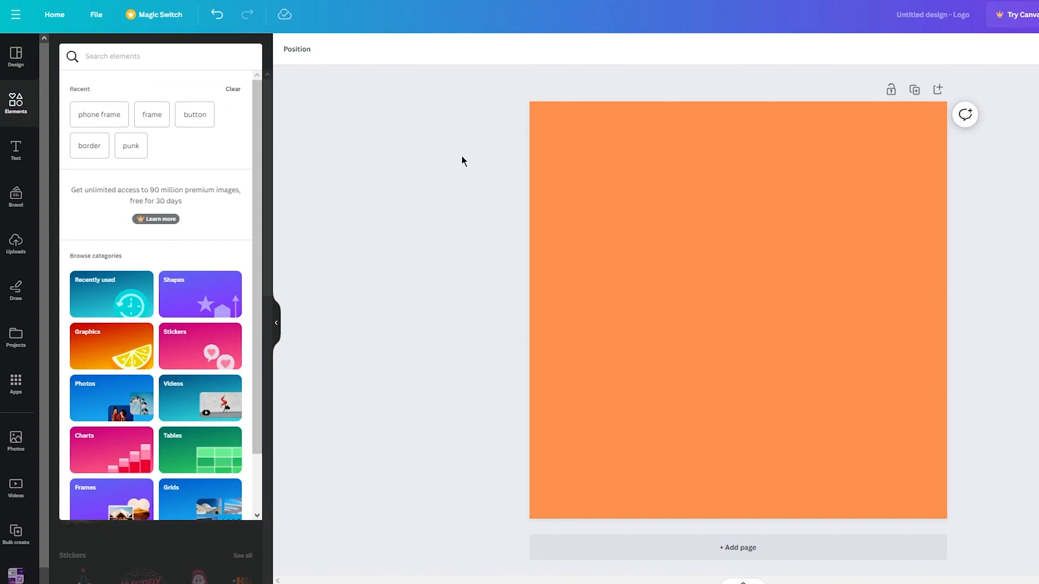
pyautogui.click(16, 151)
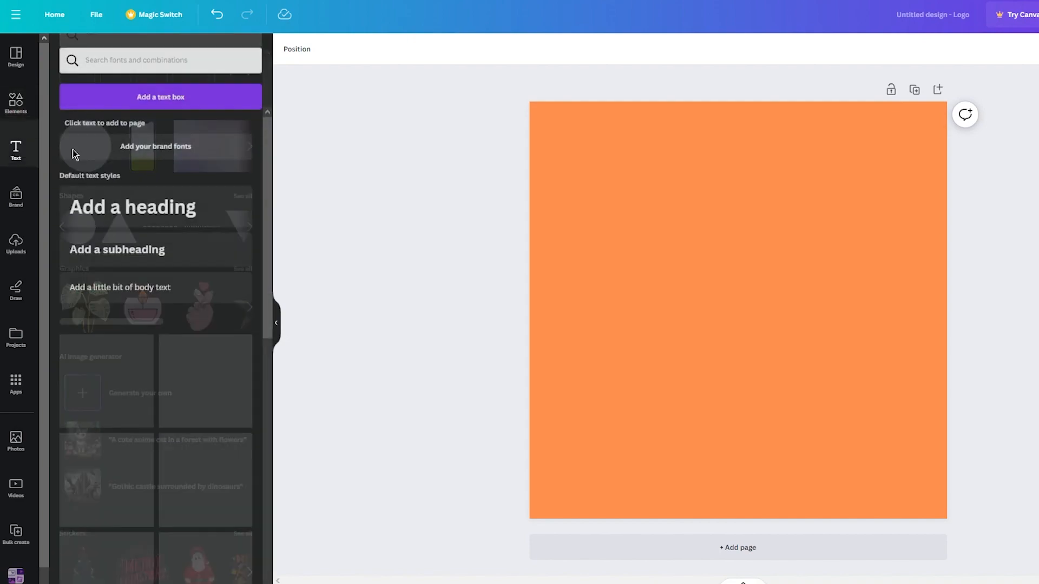
pyautogui.scroll(-1, 90, 386)
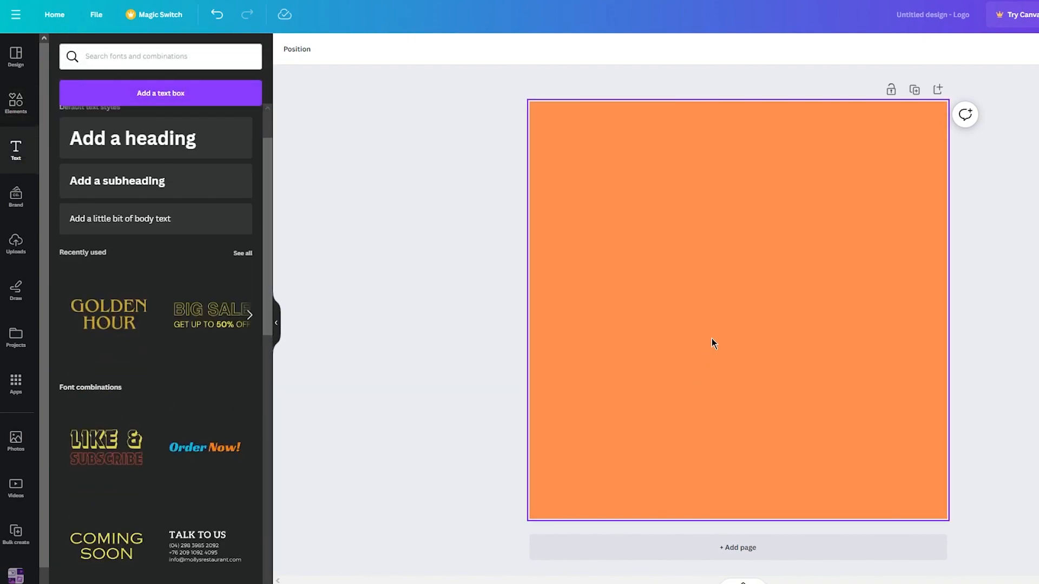
pyautogui.click(823, 322)
pyautogui.click(828, 317)
pyautogui.moveTo(760, 316); pyautogui.dragTo(906, 314)
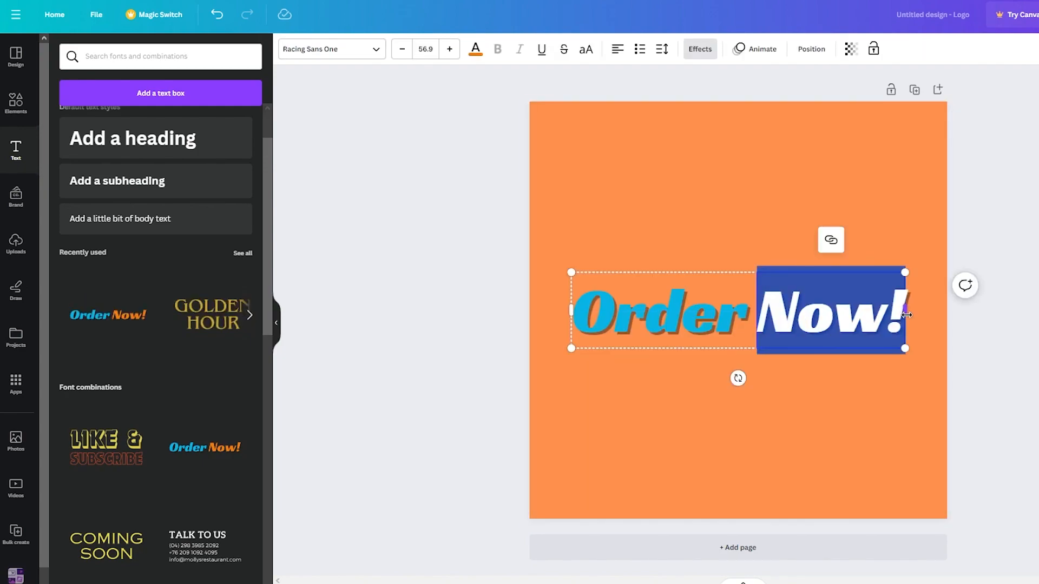
pyautogui.click(476, 48)
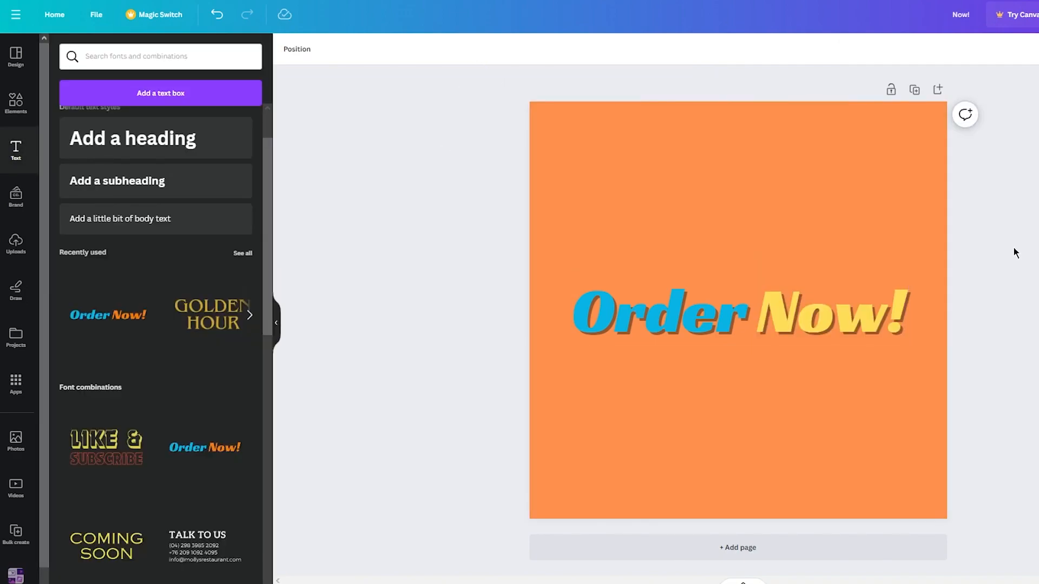
# - Replace the words 'Order' and 'Now!' with 'Bulk' and 'Store!'
pyautogui.click(661, 311)
pyautogui.moveTo(748, 317); pyautogui.dragTo(585, 306)
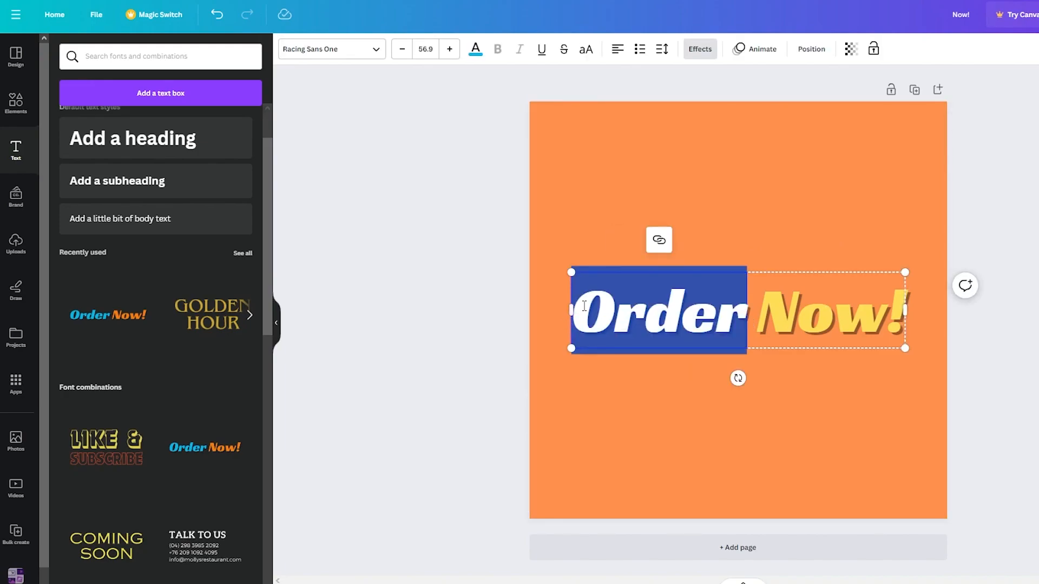
pyautogui.write('Bulk')
pyautogui.moveTo(886, 317); pyautogui.dragTo(764, 326)
pyautogui.write('Store')
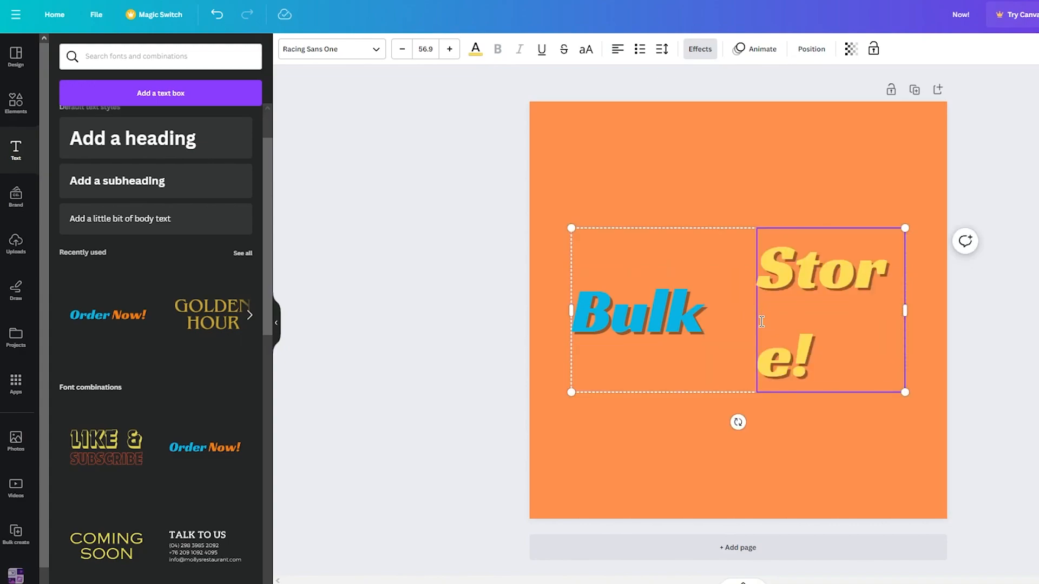
# - Reduce the font size of 'Store!' to 45.9
pyautogui.moveTo(816, 362); pyautogui.dragTo(733, 253)
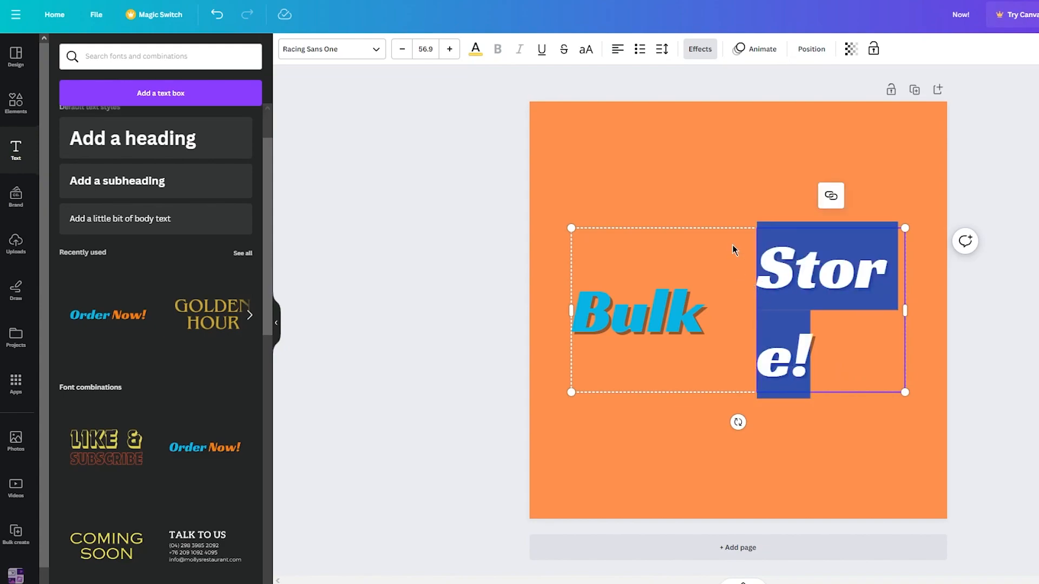
pyautogui.click(401, 49)
pyautogui.click(402, 49)
pyautogui.doubleClick(401, 49)
pyautogui.doubleClick(402, 49)
pyautogui.click(401, 49)
pyautogui.doubleClick(402, 49)
pyautogui.doubleClick(402, 49)
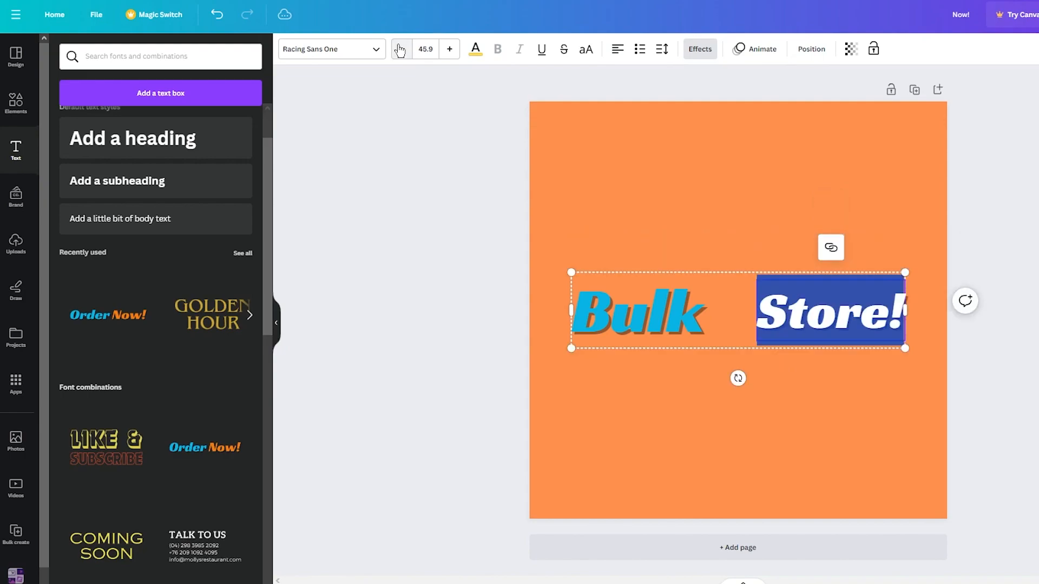
# - Center-align the text and nudge the 'Bulk Store!' title slightly left on the page
pyautogui.click(721, 312)
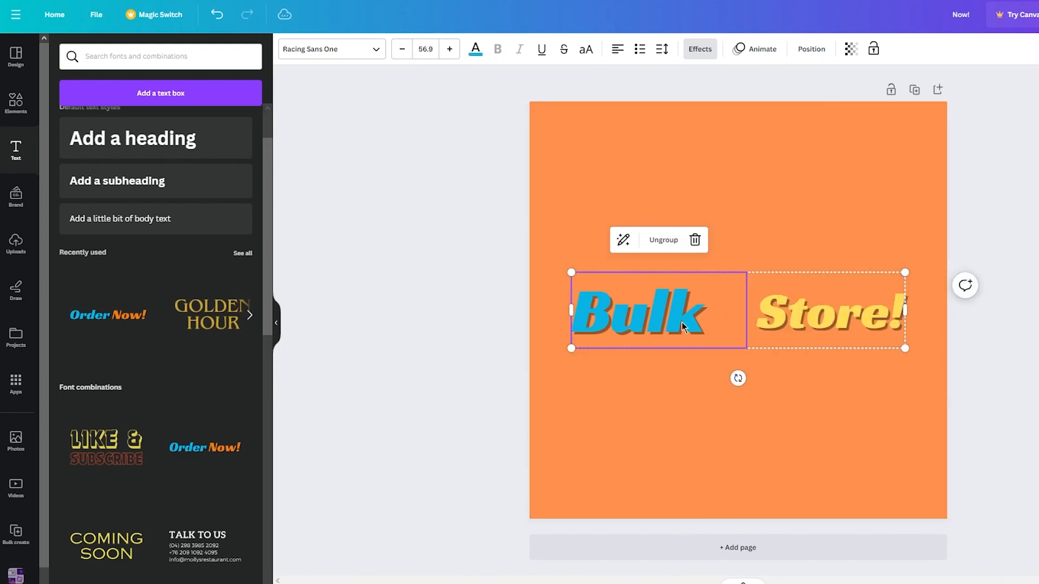
pyautogui.moveTo(543, 304); pyautogui.dragTo(932, 325)
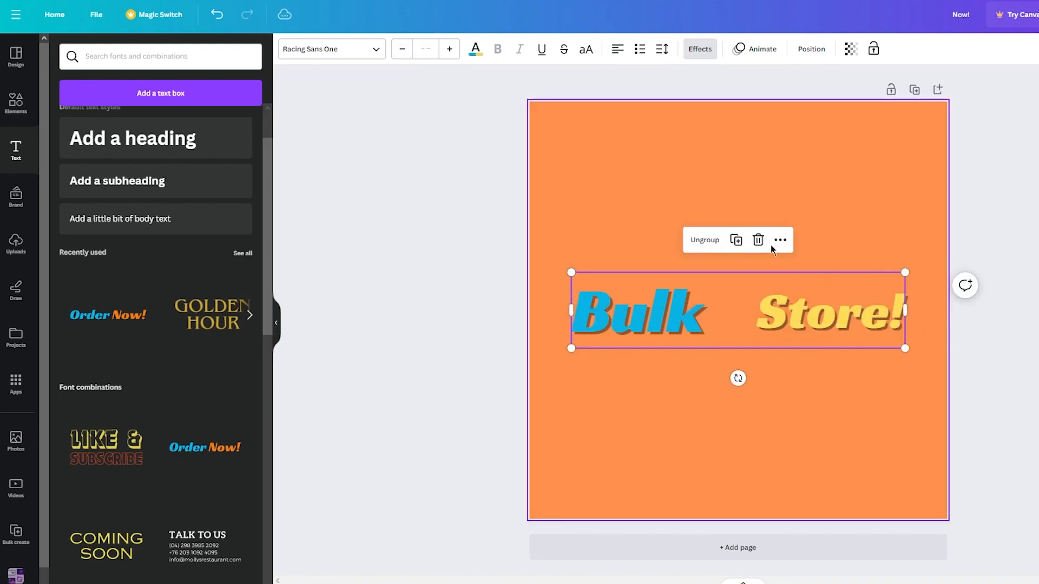
pyautogui.click(618, 49)
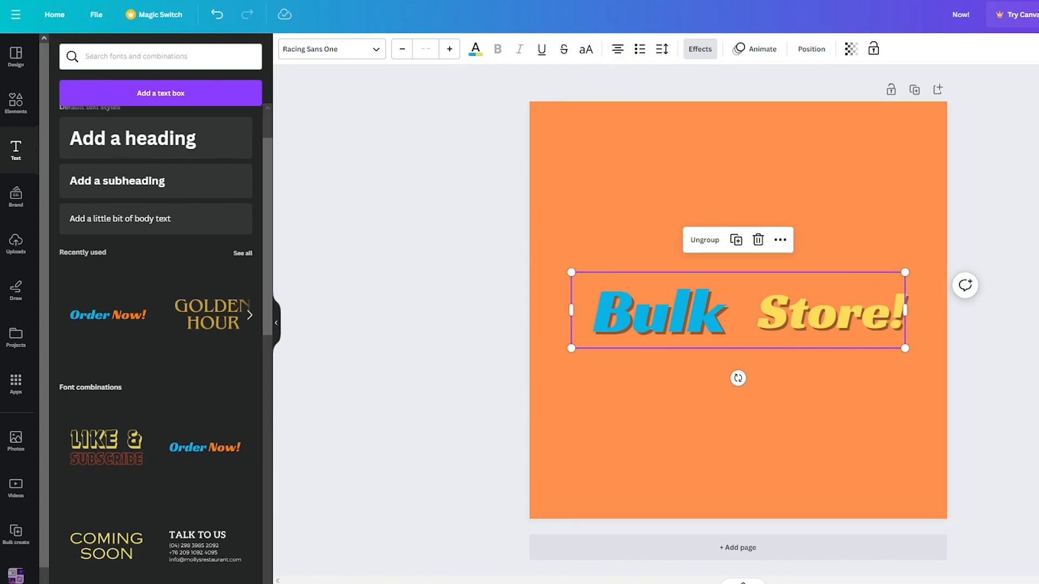
pyautogui.click(846, 262)
pyautogui.click(749, 313)
pyautogui.click(723, 315)
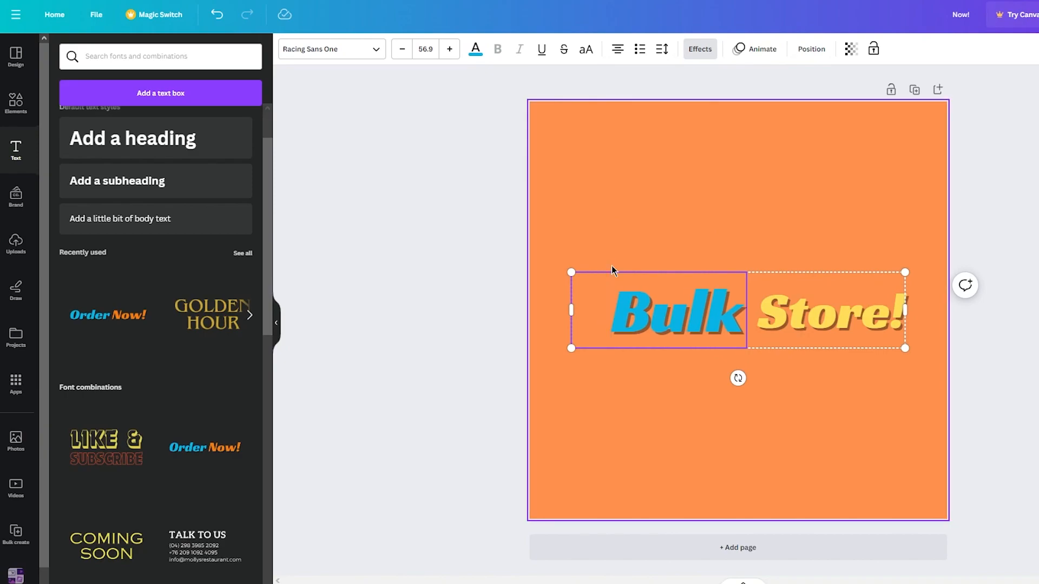
pyautogui.click(761, 311)
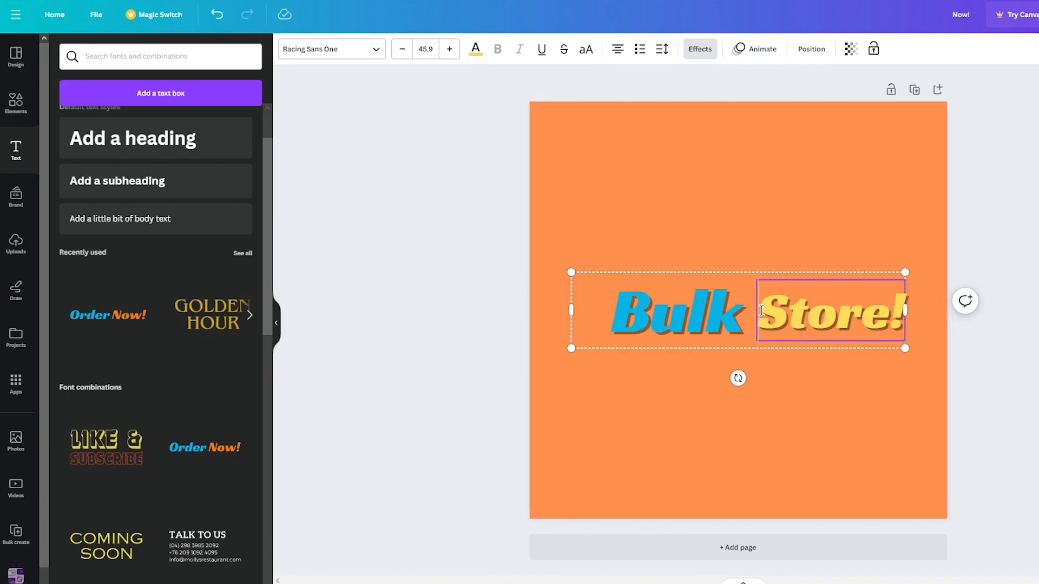
pyautogui.press('Escape')
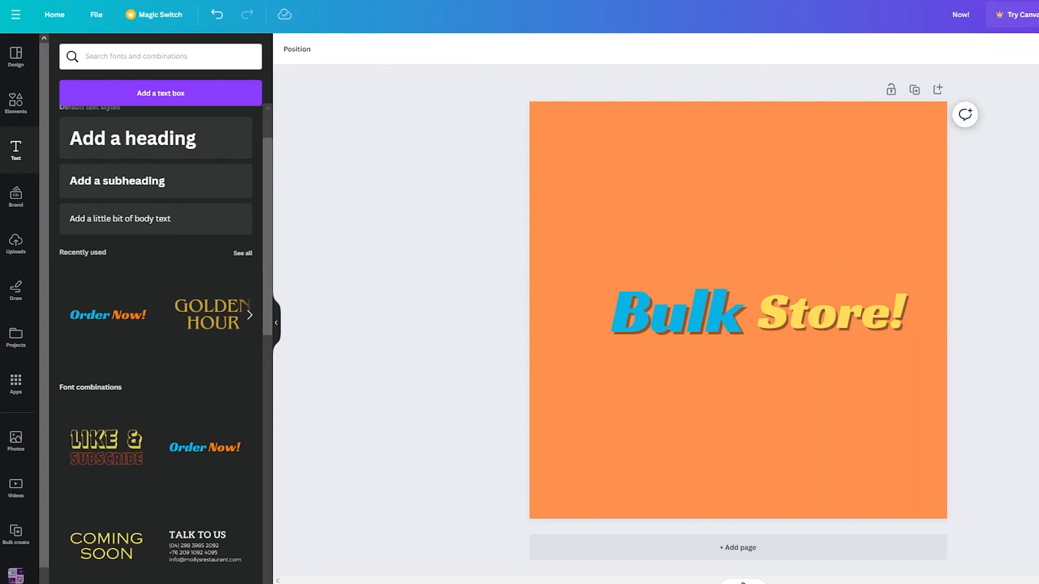
pyautogui.moveTo(840, 342)
pyautogui.mouseDown()
pyautogui.moveTo(817, 332)
pyautogui.moveTo(843, 334)
pyautogui.moveTo(828, 332)
pyautogui.mouseUp()
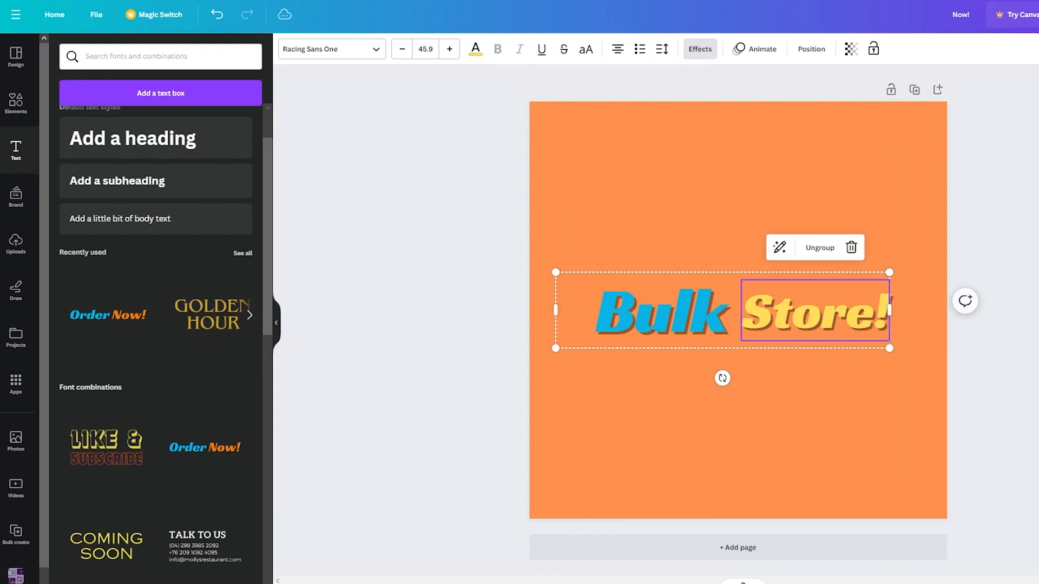
pyautogui.press('Escape')
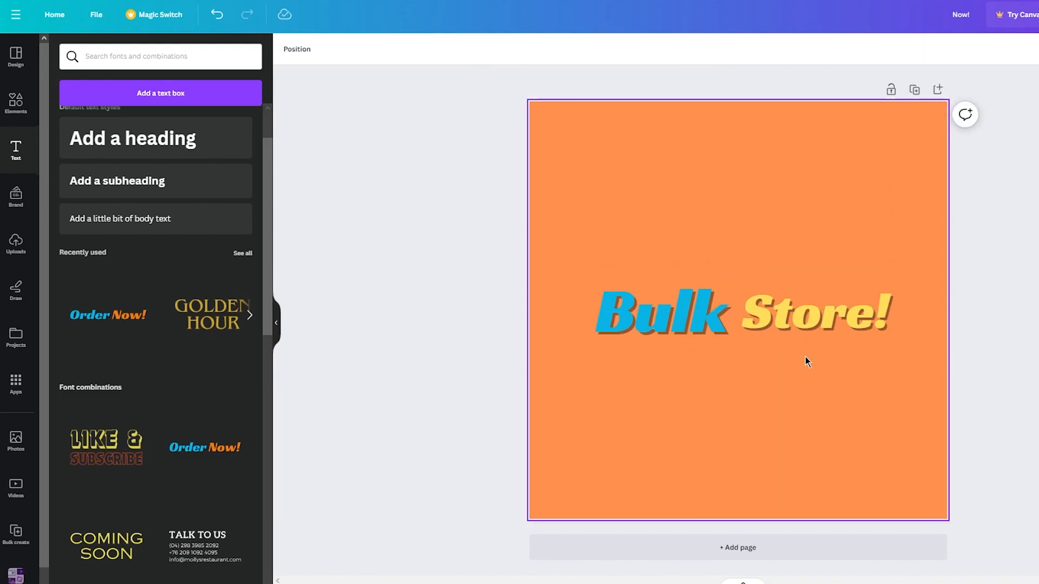
# - Search the elements library for arrow
pyautogui.click(15, 101)
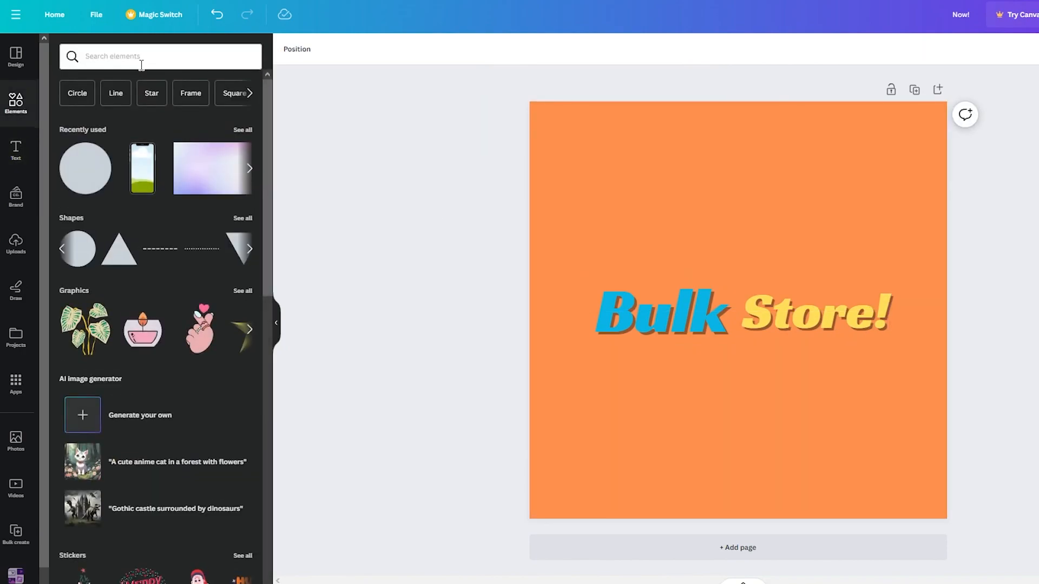
pyautogui.click(136, 55)
pyautogui.write('arrow')
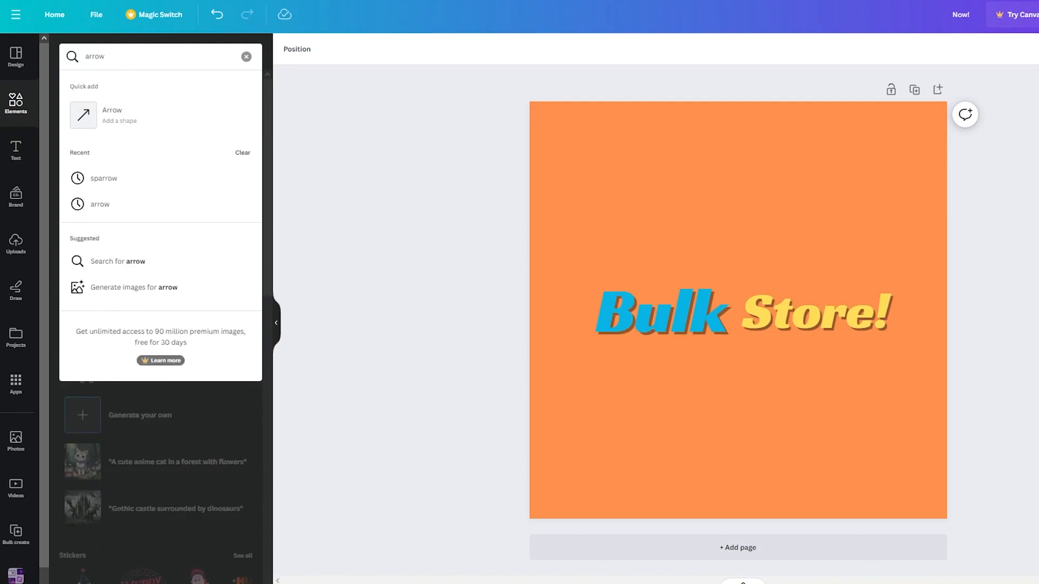
pyautogui.press('Return')
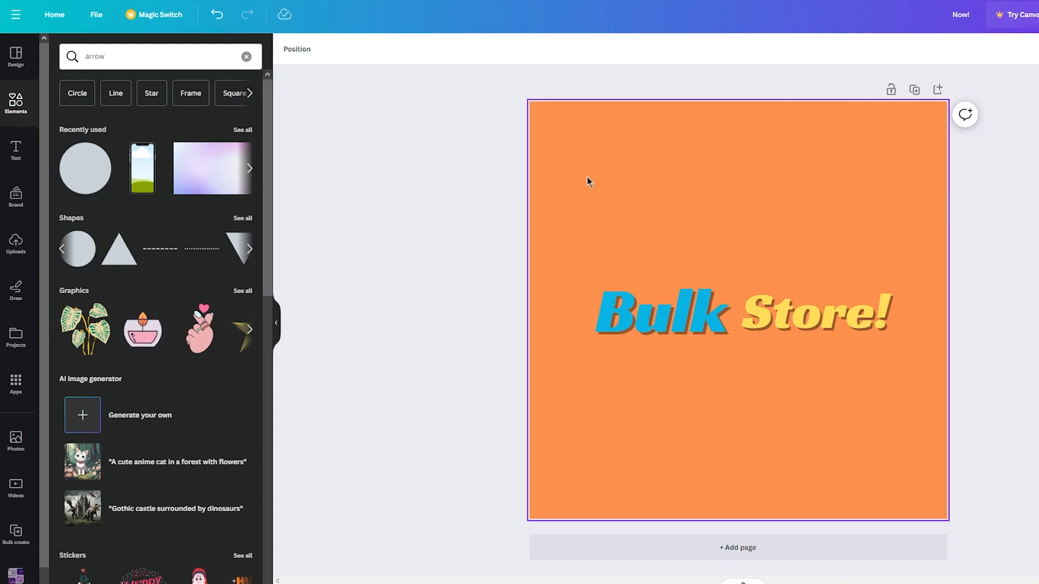
# - Add a curved arrow graphic from the arrow results and place it below the 'Bulk Store!' title like a smile
pyautogui.click(217, 60)
pyautogui.press('Return')
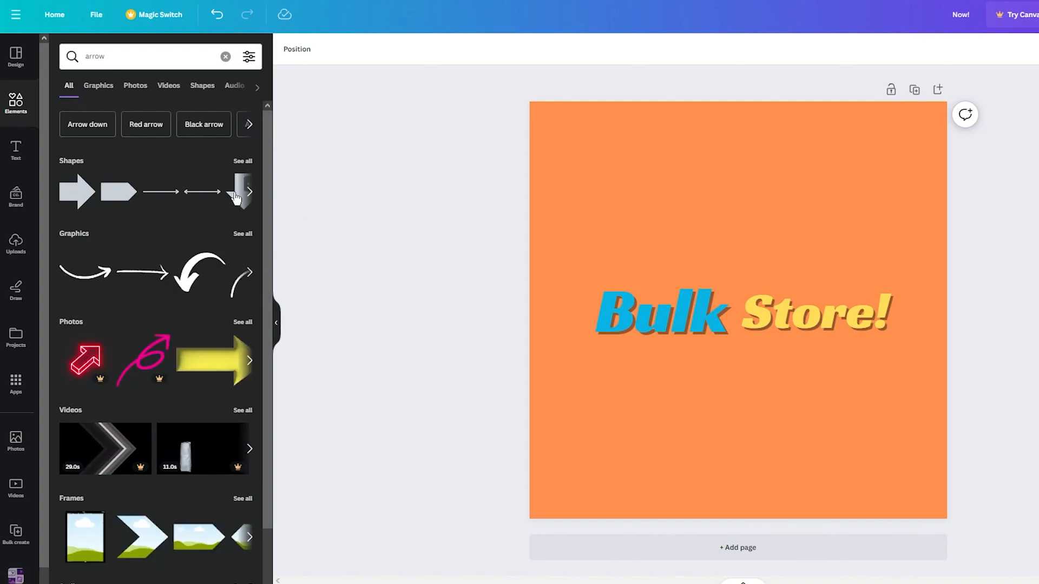
pyautogui.click(84, 276)
pyautogui.moveTo(744, 325); pyautogui.dragTo(743, 416)
pyautogui.click(887, 445)
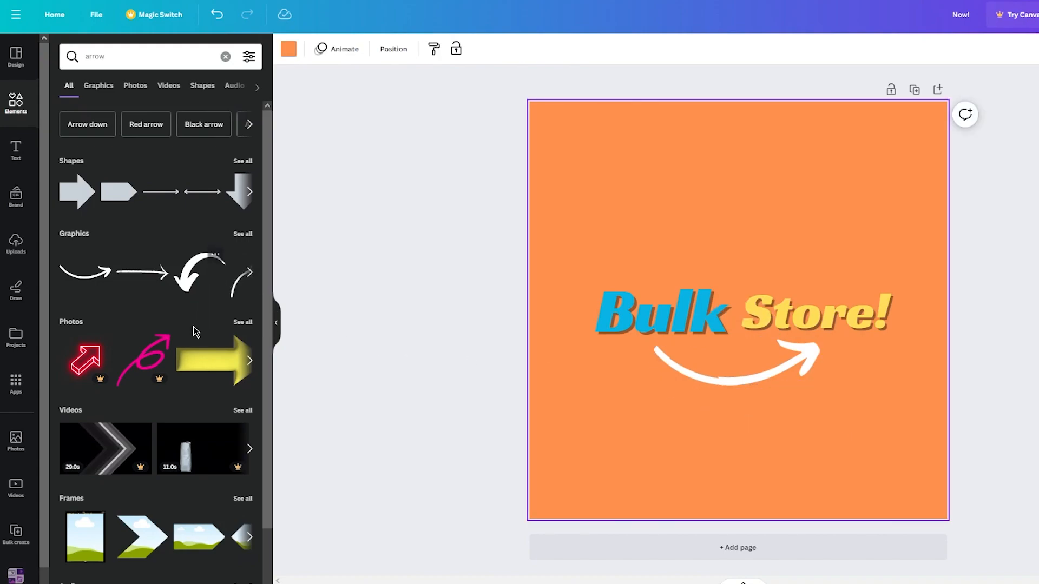
# - Recolour the curved arrow green
pyautogui.click(728, 373)
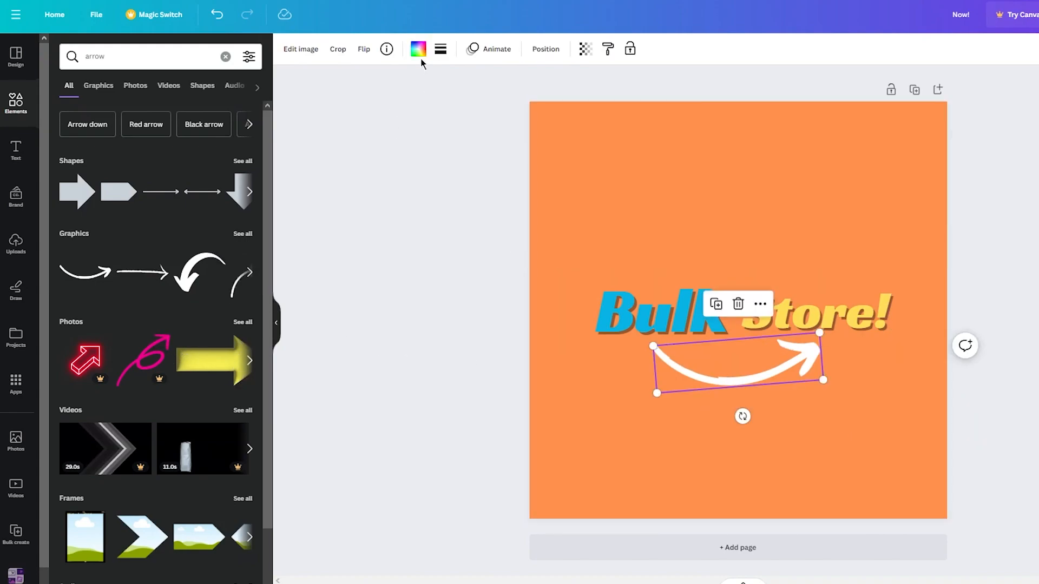
pyautogui.click(420, 51)
pyautogui.click(97, 384)
pyautogui.click(133, 384)
pyautogui.click(64, 389)
pyautogui.click(98, 384)
pyautogui.click(441, 349)
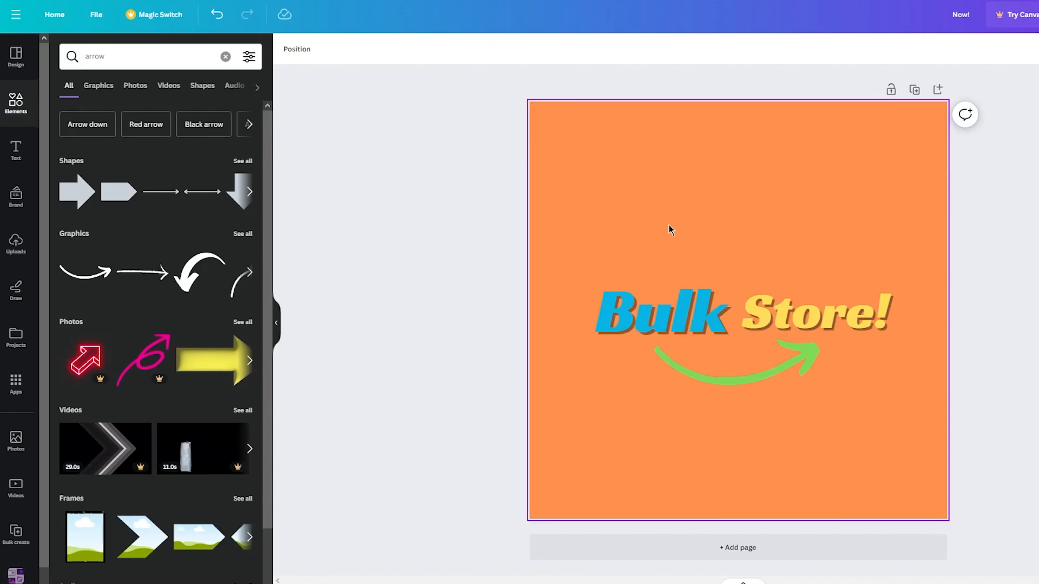
# - Search the elements for eyes, add a pair of cartoon eyes, and resize and position them just above the title
pyautogui.click(130, 56)
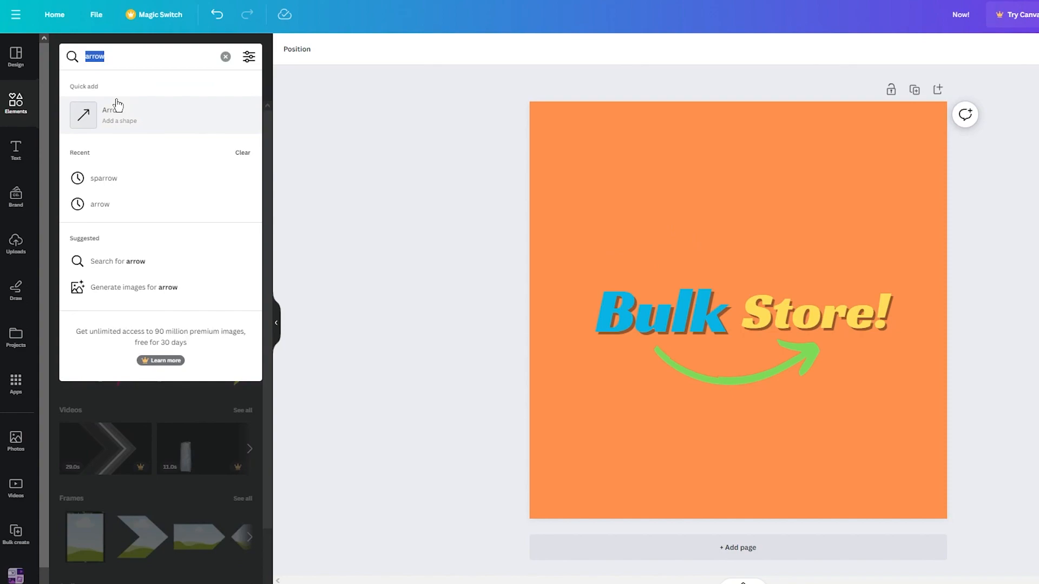
pyautogui.write('eyes')
pyautogui.press('Return')
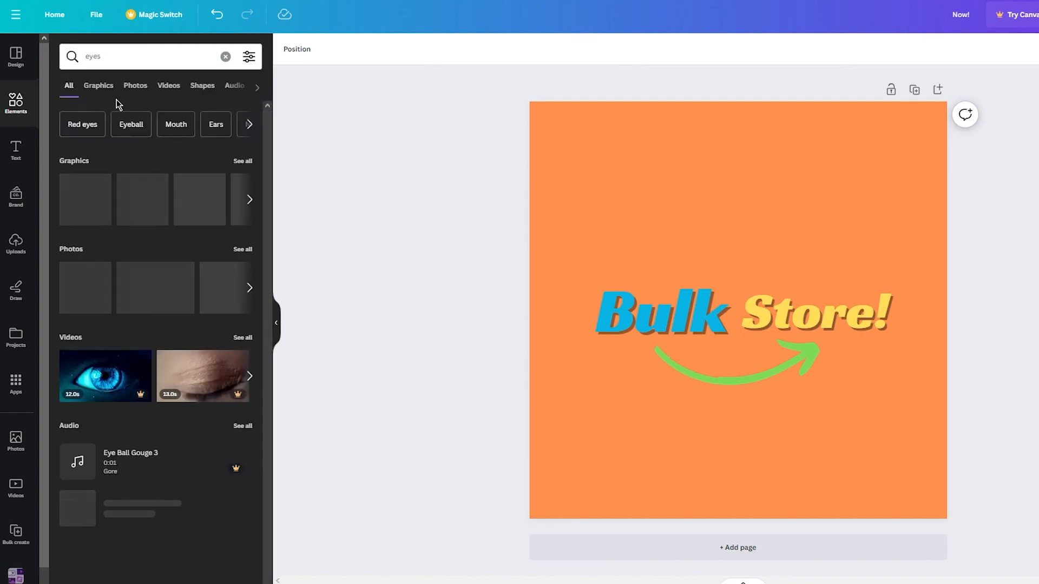
pyautogui.click(248, 200)
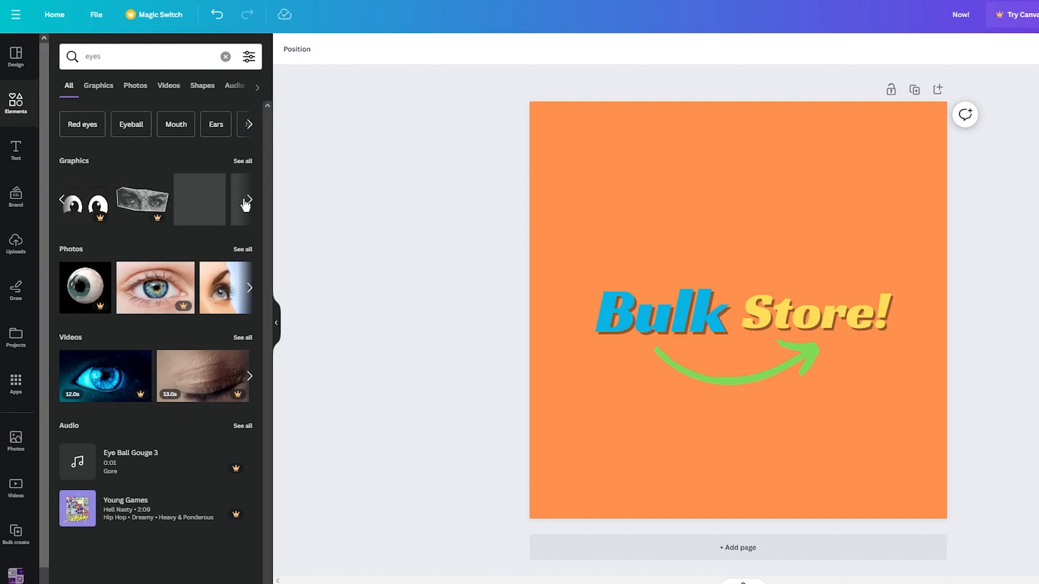
pyautogui.click(199, 200)
pyautogui.moveTo(908, 233); pyautogui.dragTo(653, 351)
pyautogui.moveTo(612, 370); pyautogui.dragTo(730, 235)
pyautogui.click(1014, 291)
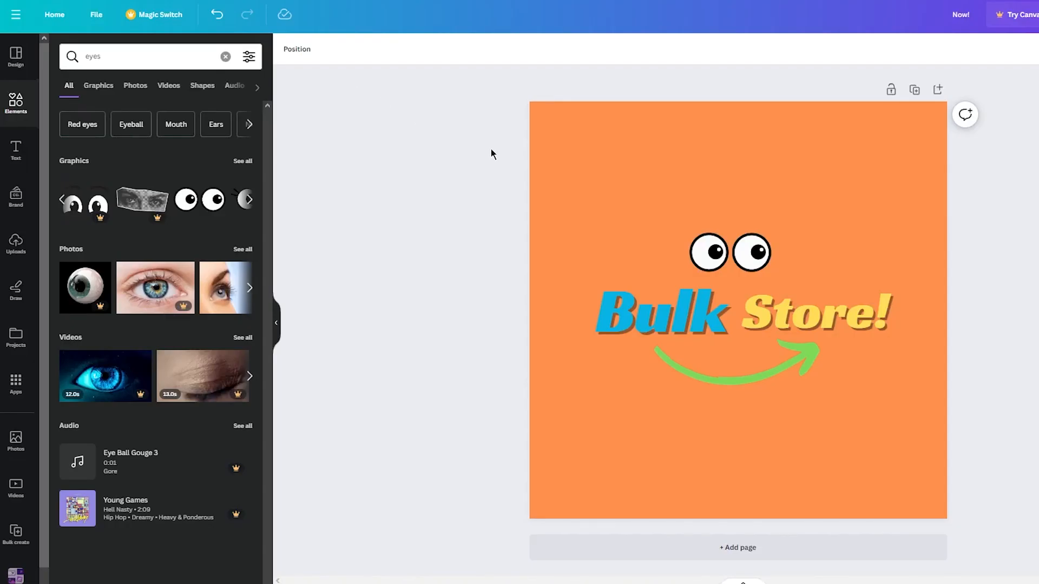
pyautogui.click(723, 247)
pyautogui.moveTo(723, 246); pyautogui.dragTo(723, 256)
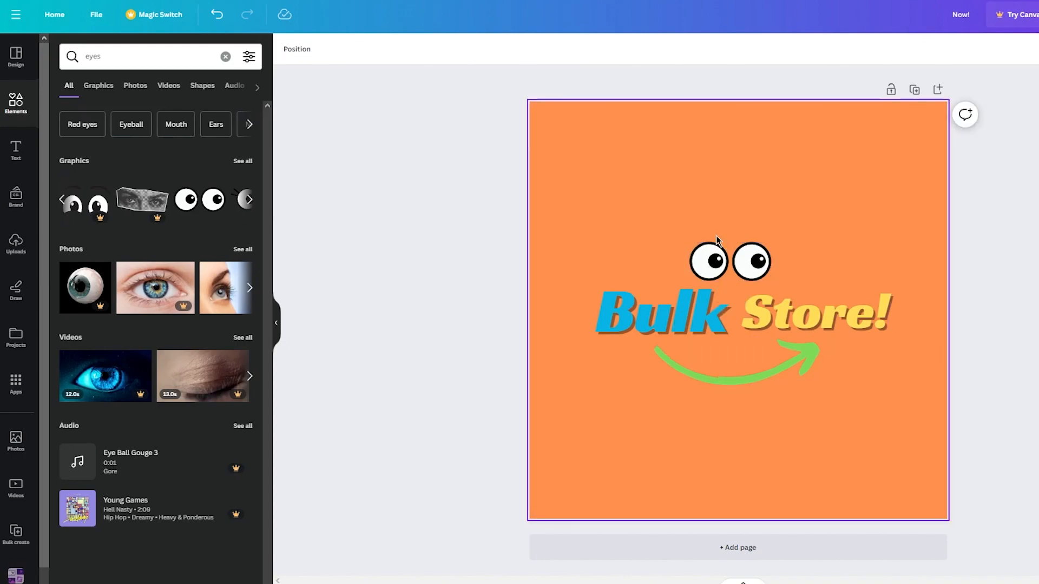
# - Add a circle shape and resize it to nearly fill the square page
pyautogui.click(168, 64)
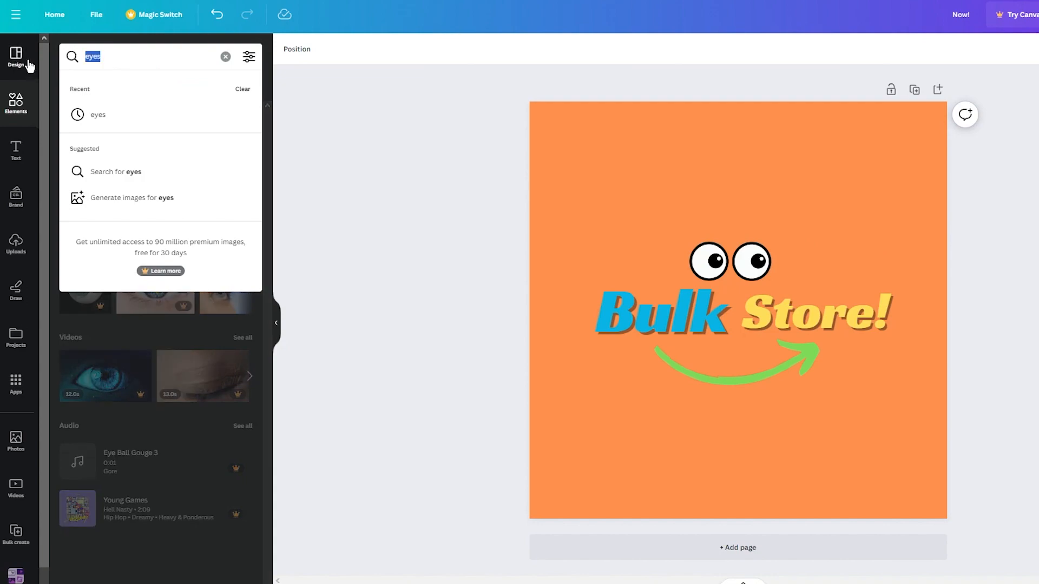
pyautogui.write('ci')
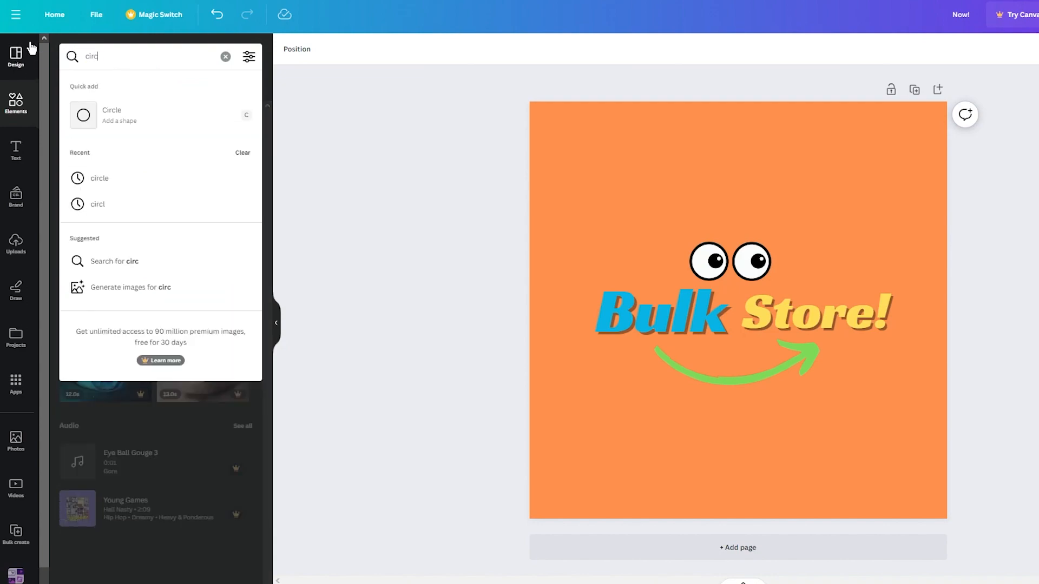
pyautogui.write('rc')
pyautogui.click(156, 111)
pyautogui.moveTo(677, 246); pyautogui.dragTo(477, 51)
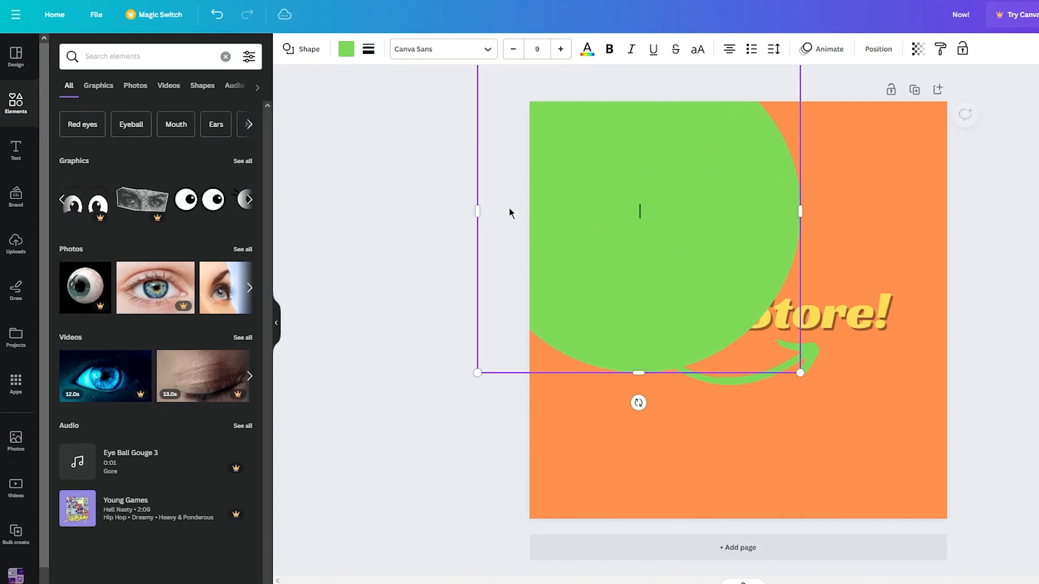
pyautogui.click(803, 382)
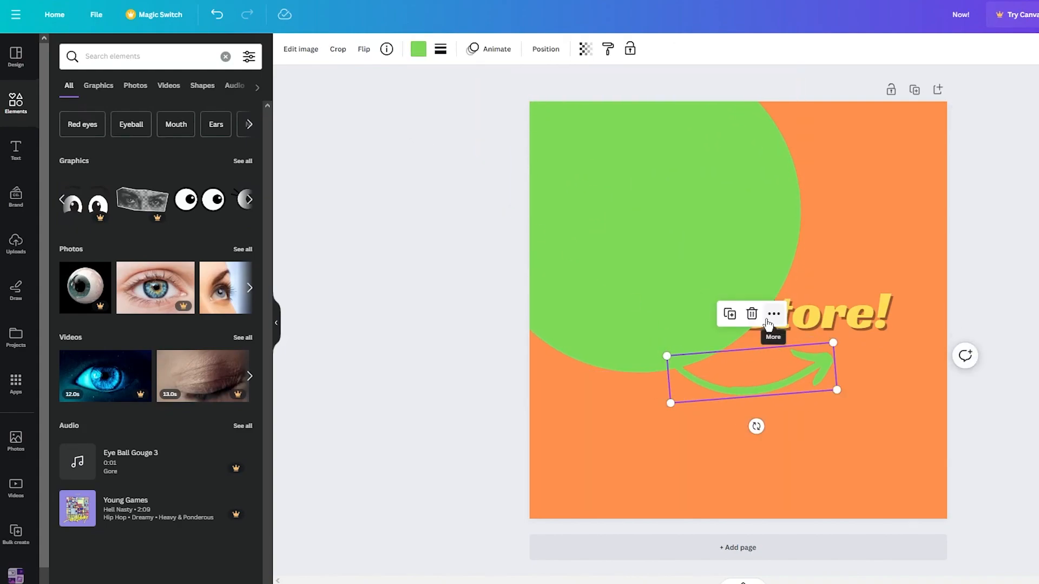
pyautogui.click(755, 252)
pyautogui.moveTo(801, 373); pyautogui.dragTo(938, 510)
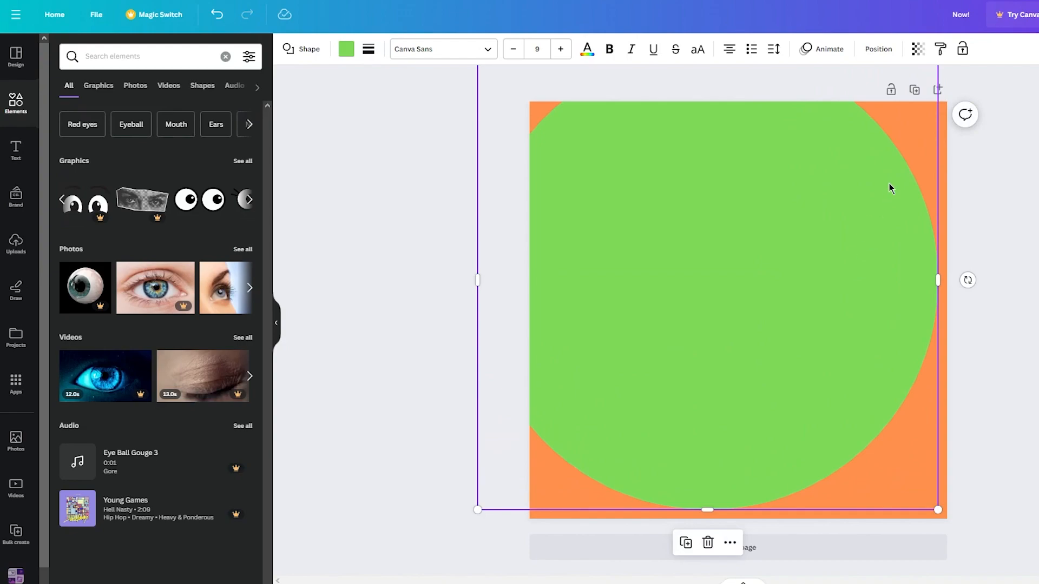
pyautogui.moveTo(883, 188); pyautogui.dragTo(942, 277)
pyautogui.moveTo(537, 139); pyautogui.dragTo(624, 225)
pyautogui.moveTo(836, 362); pyautogui.dragTo(757, 258)
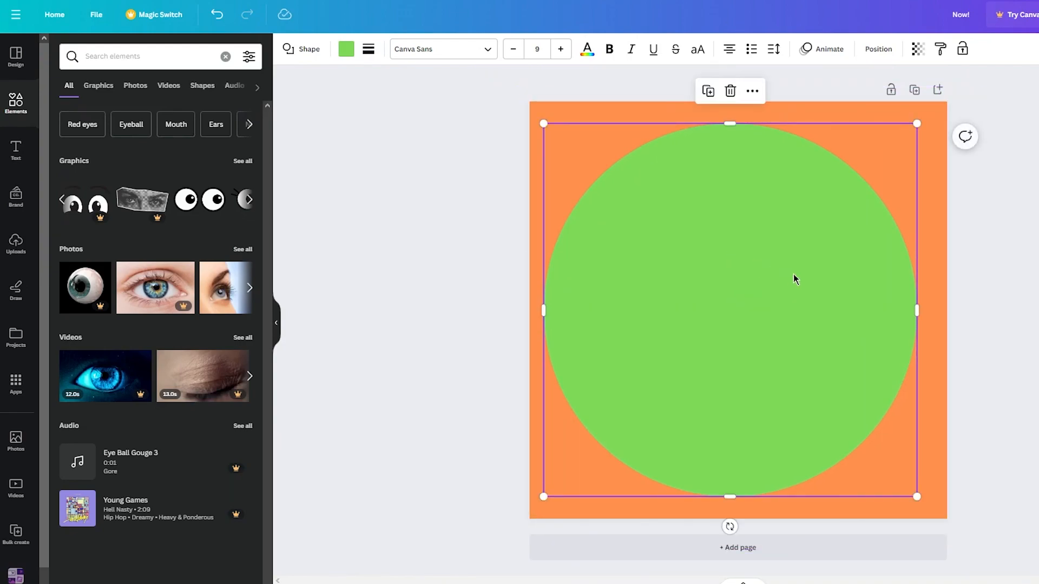
# - Send the circle to the back behind the title and set its colour to orange
pyautogui.click(877, 49)
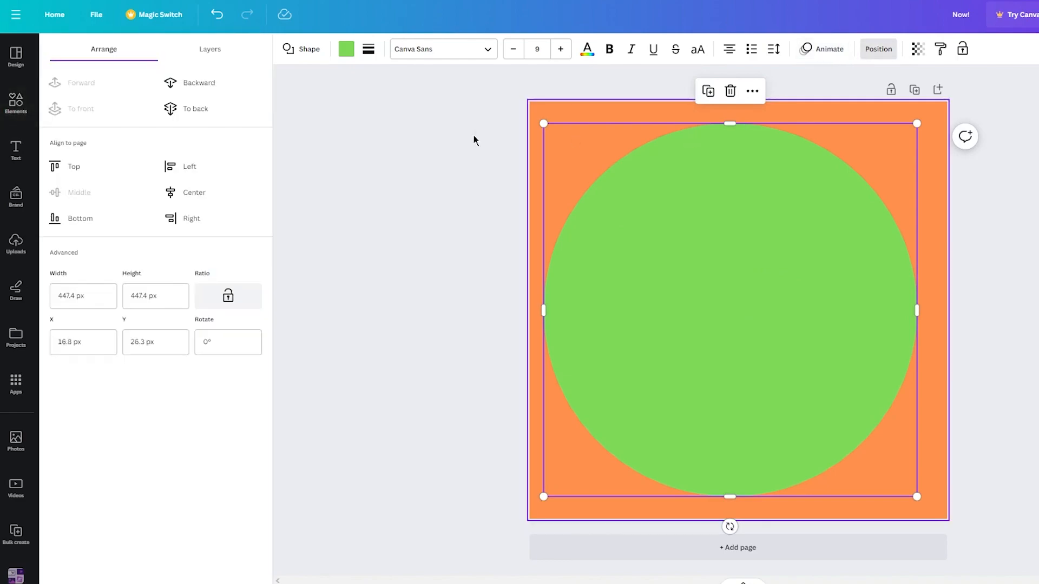
pyautogui.click(176, 115)
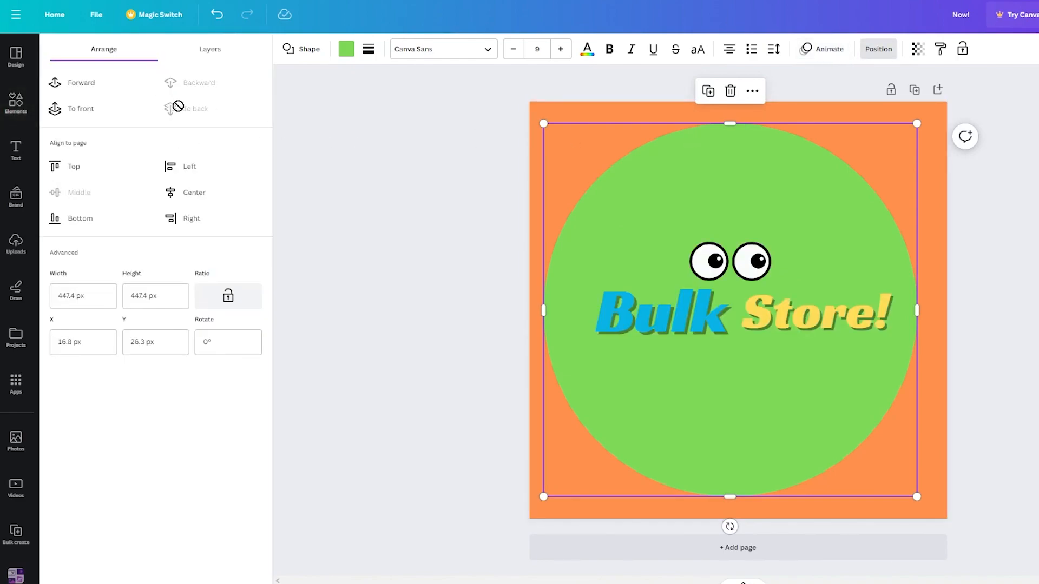
pyautogui.click(345, 49)
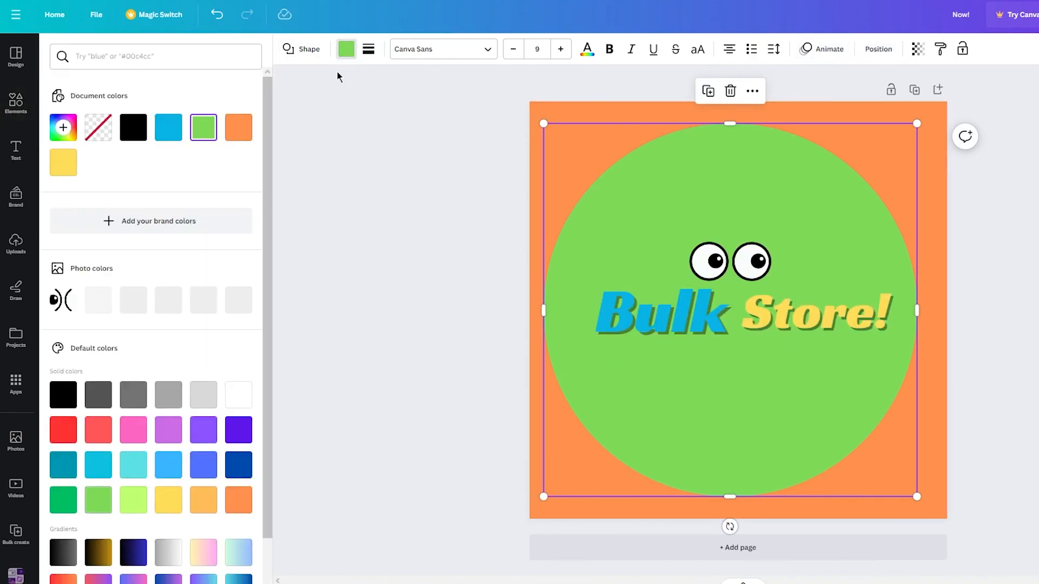
pyautogui.click(237, 125)
pyautogui.click(463, 234)
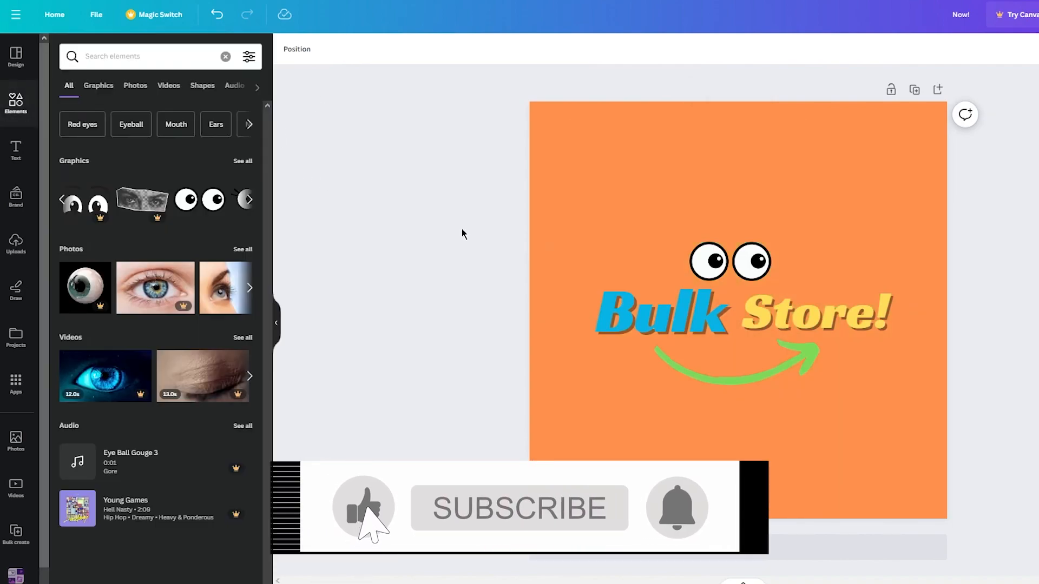
# - Set the page background colour to black
pyautogui.click(532, 128)
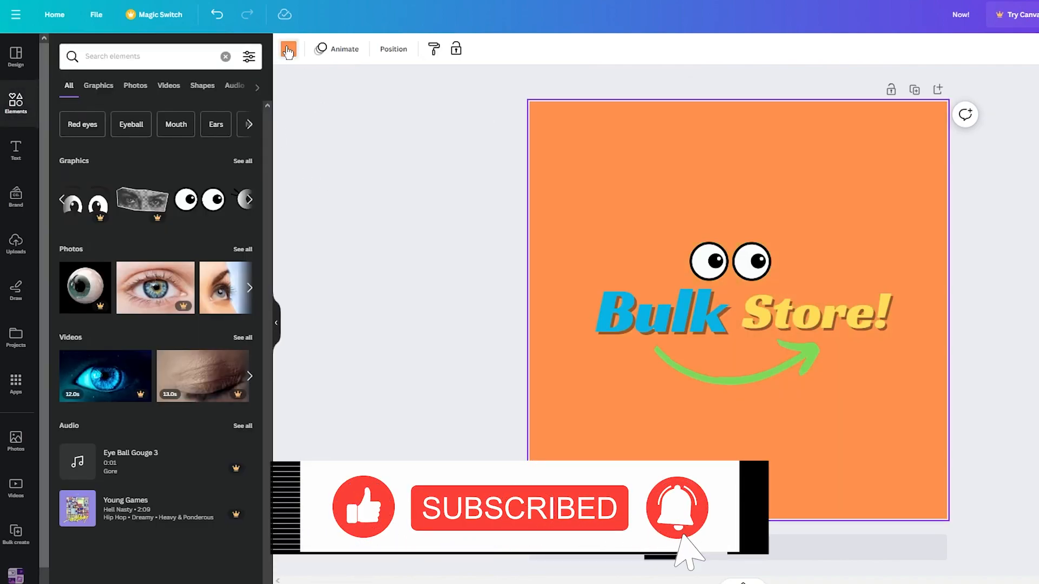
pyautogui.click(288, 49)
pyautogui.click(98, 127)
pyautogui.click(348, 179)
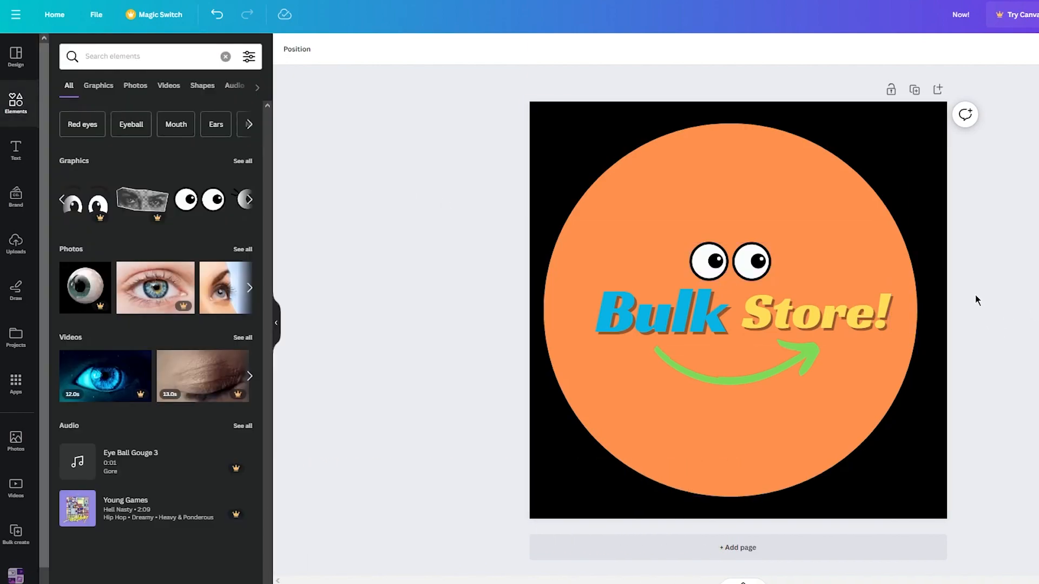
# - Download the finished logo design as a PNG file
pyautogui.click(860, 304)
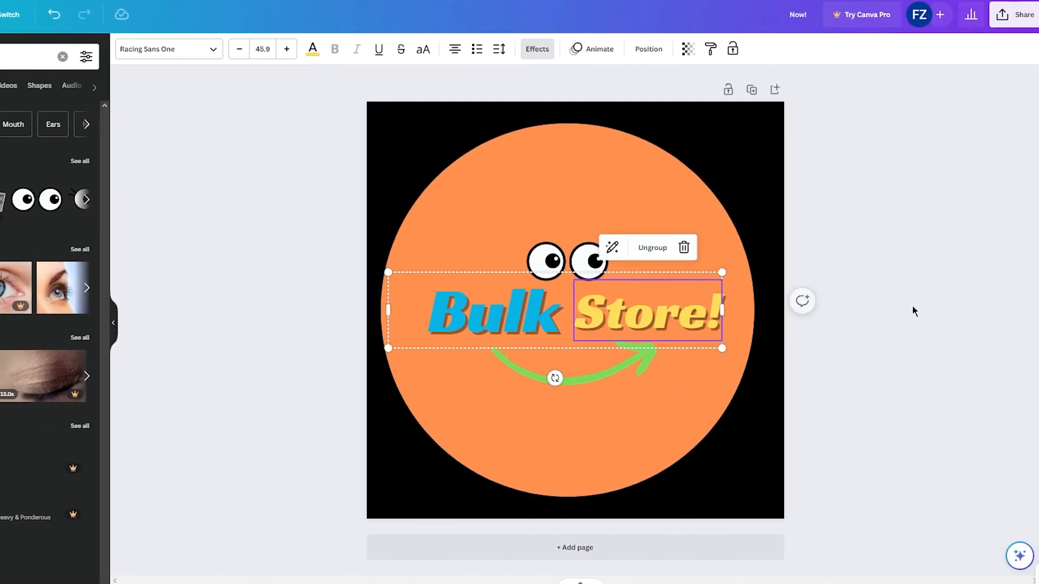
pyautogui.click(1015, 311)
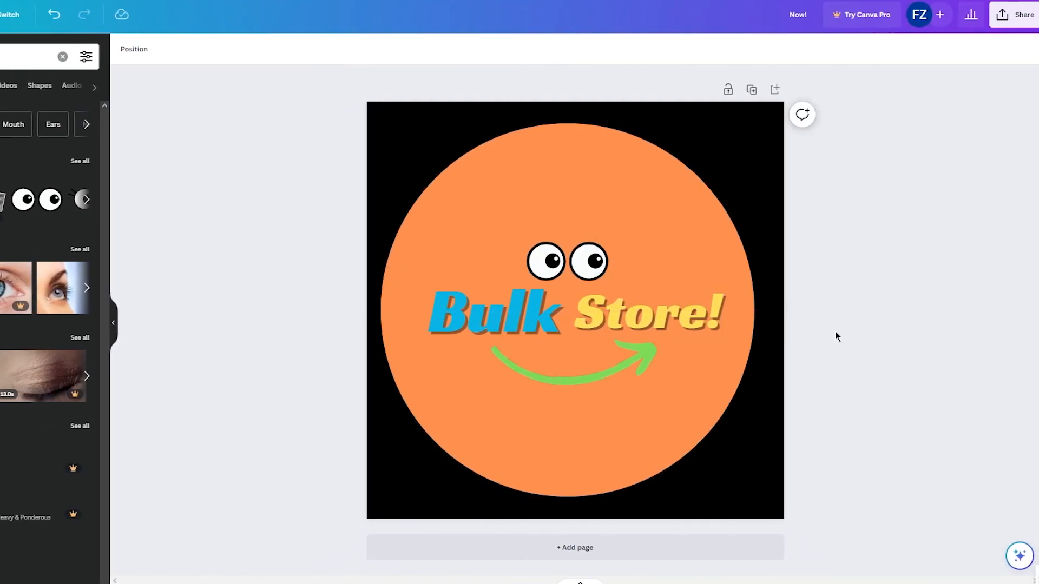
pyautogui.click(1022, 16)
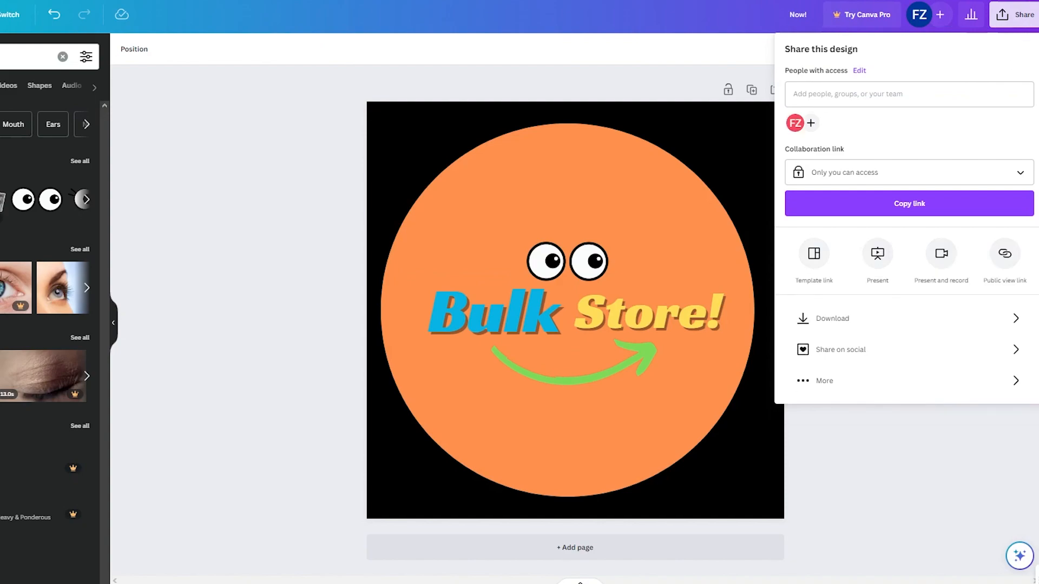
pyautogui.click(882, 318)
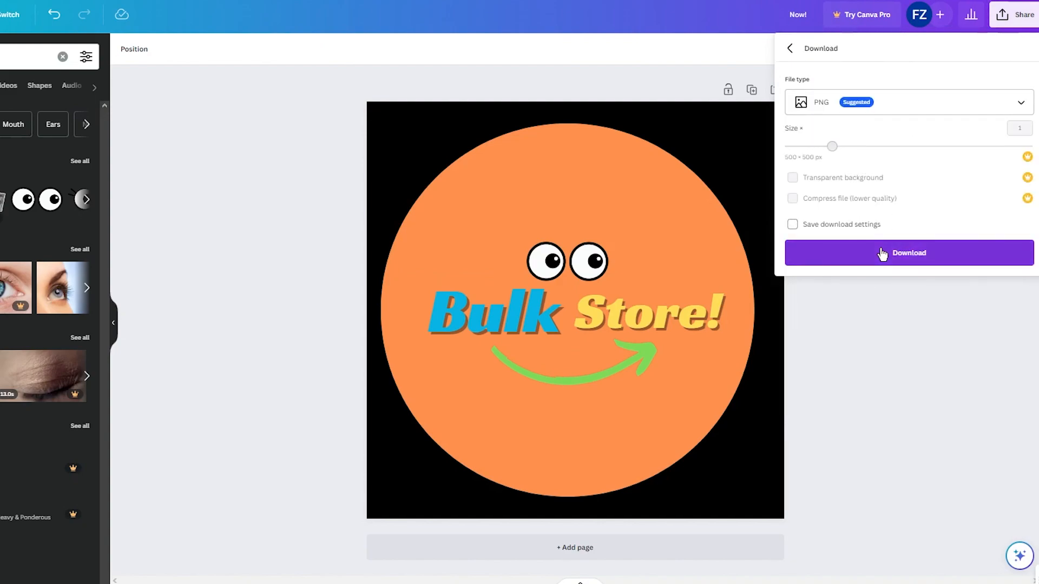
pyautogui.click(881, 252)
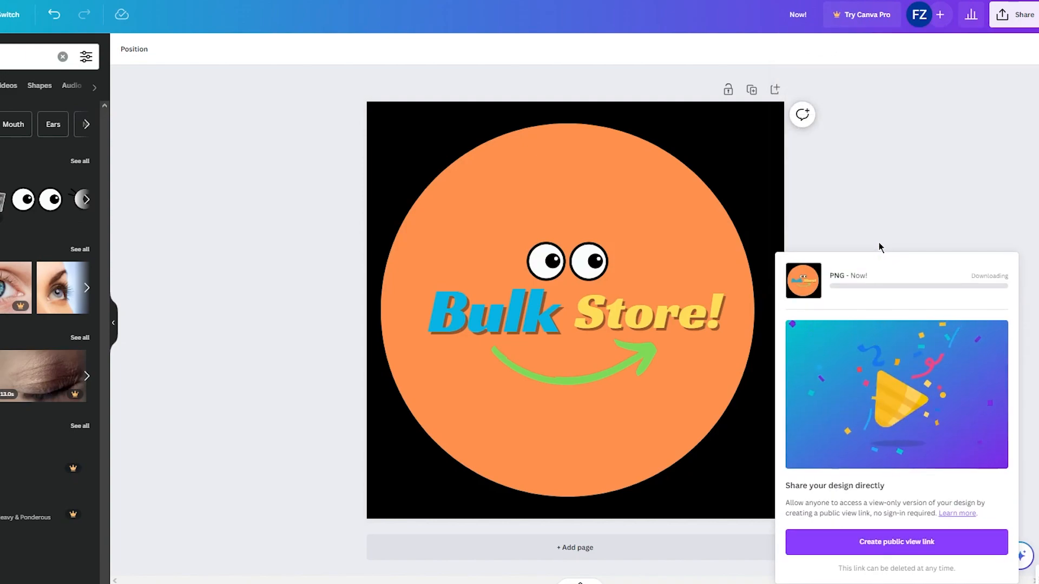
pyautogui.click(903, 202)
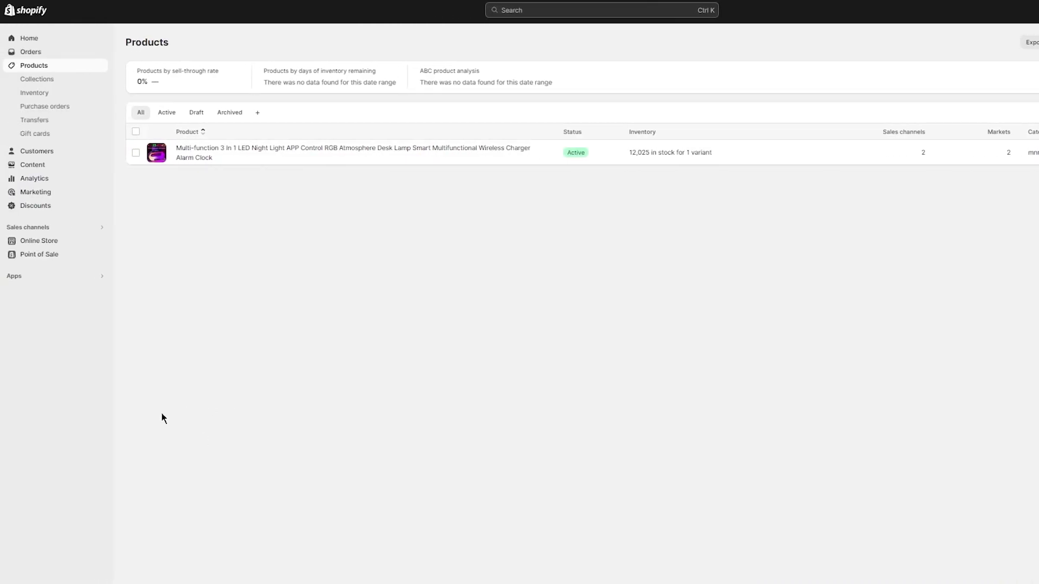
# - Open the Online Store theme customizer and expand the Logo section of the theme settings
pyautogui.click(42, 242)
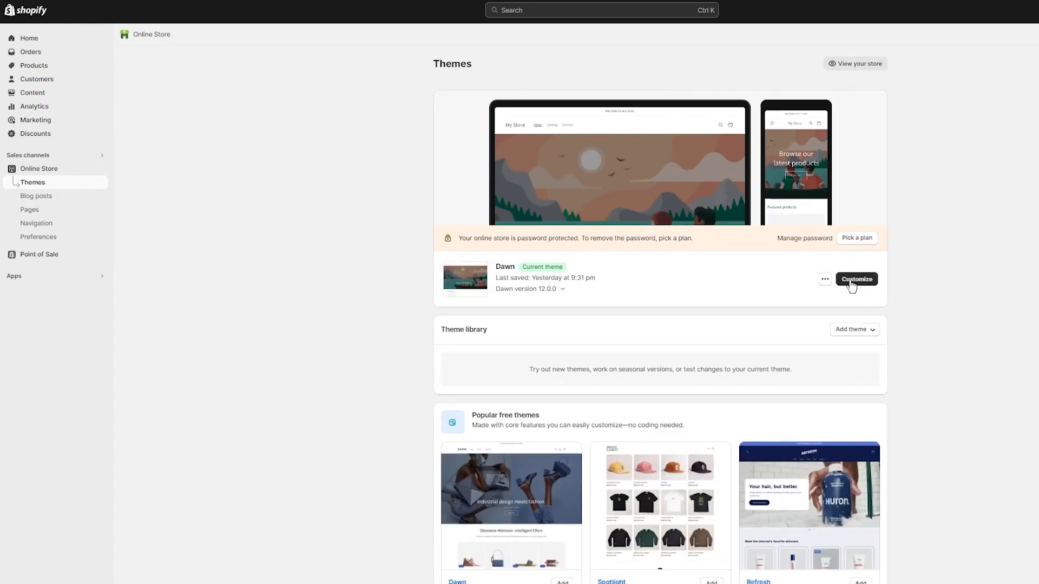
pyautogui.click(850, 280)
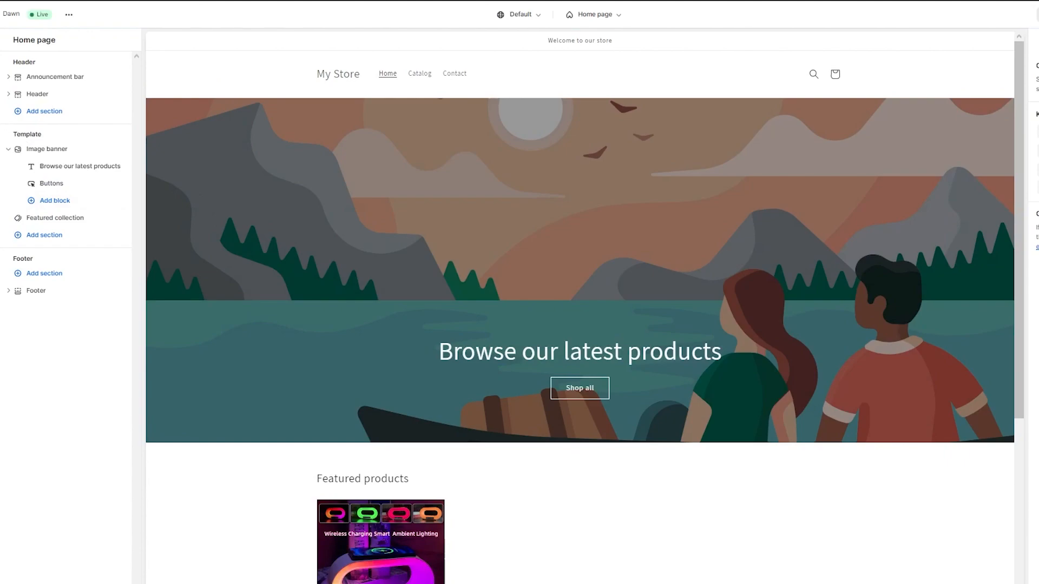
pyautogui.click(2, 81)
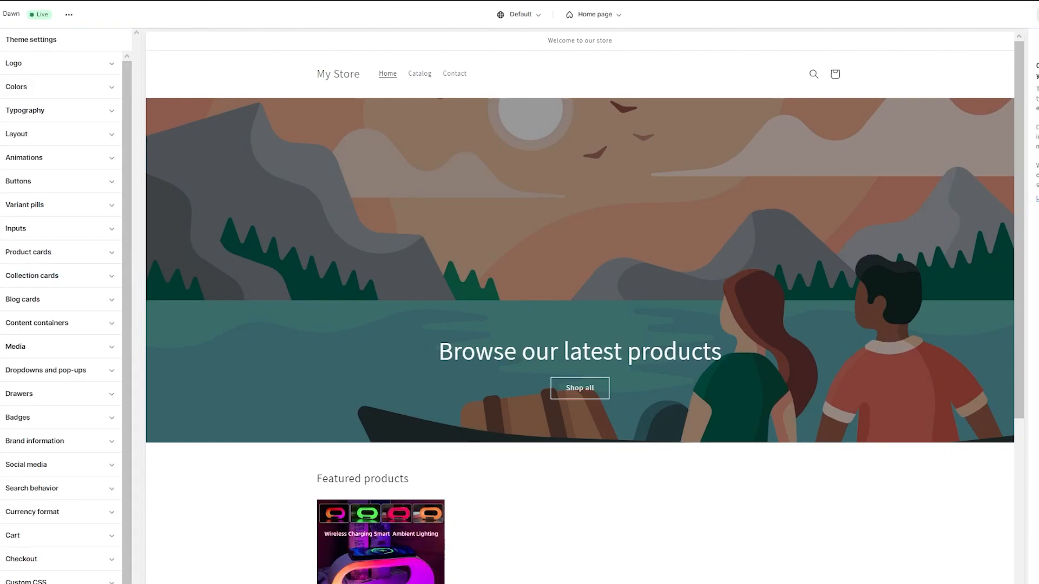
pyautogui.click(18, 65)
# - Upload the downloaded PNG as the store logo and adjust the desktop logo width
pyautogui.click(54, 108)
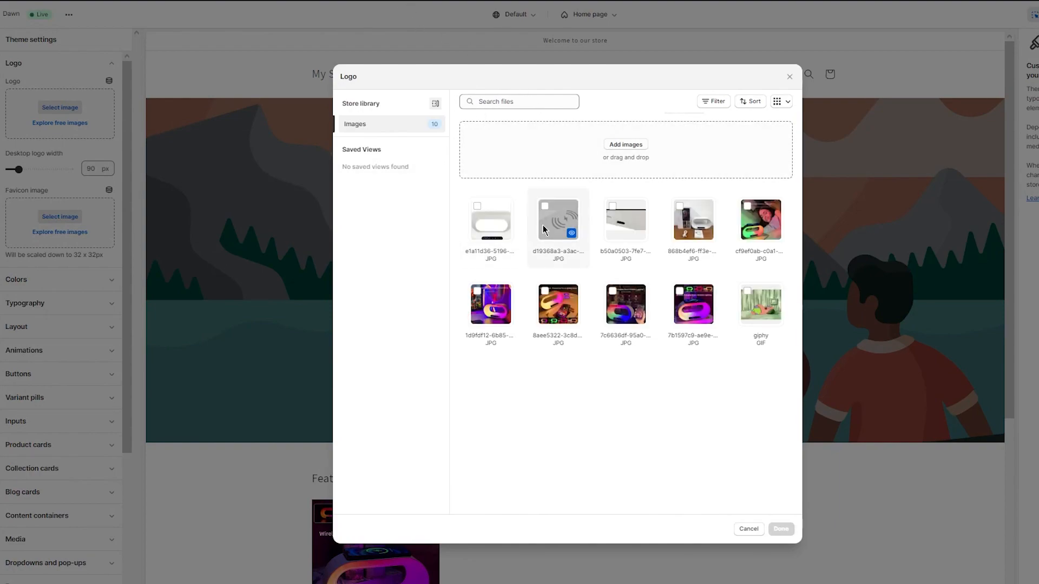
pyautogui.click(613, 145)
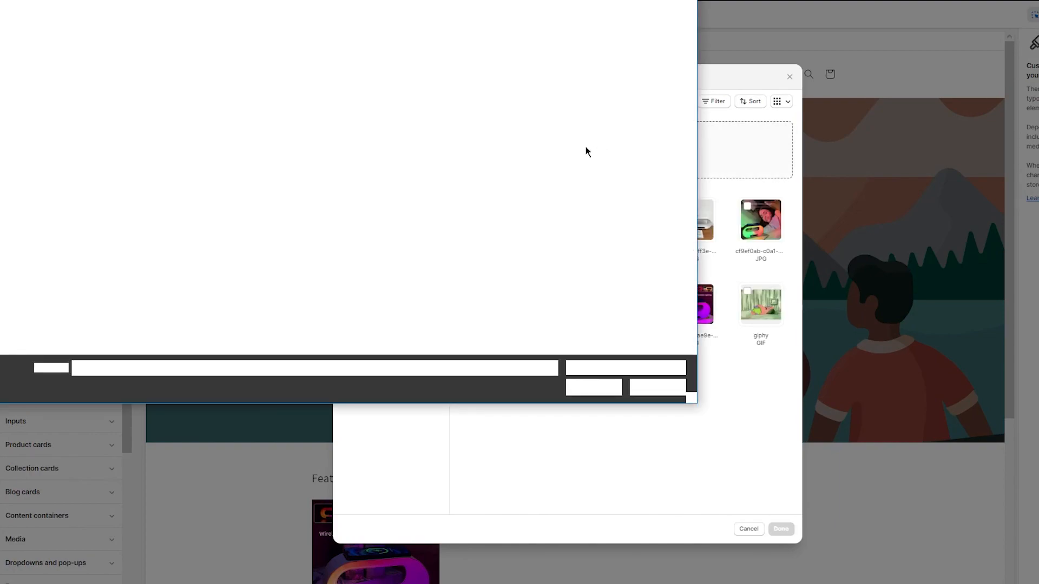
pyautogui.click(76, 54)
pyautogui.doubleClick(76, 55)
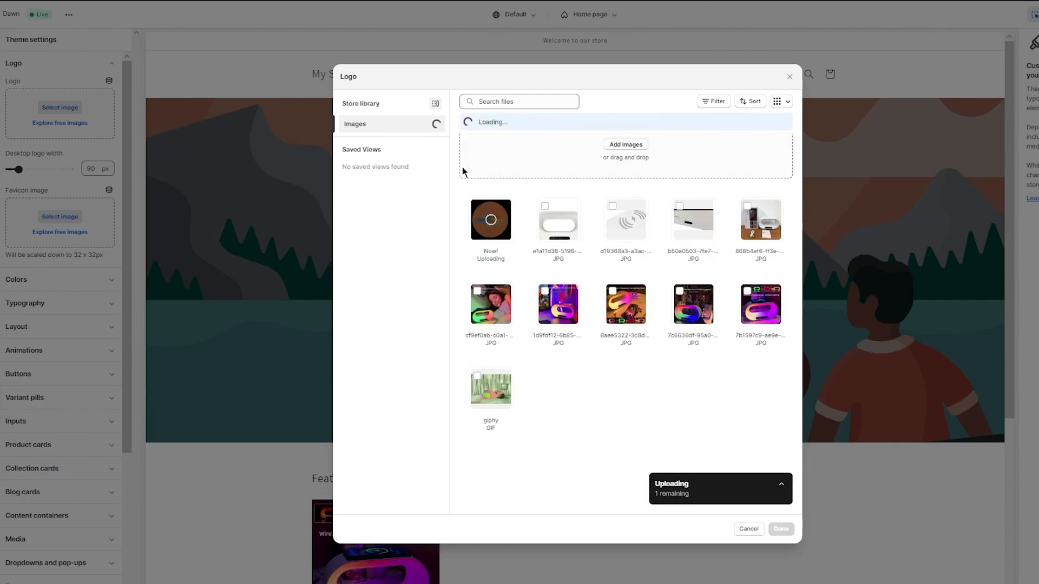
pyautogui.click(782, 530)
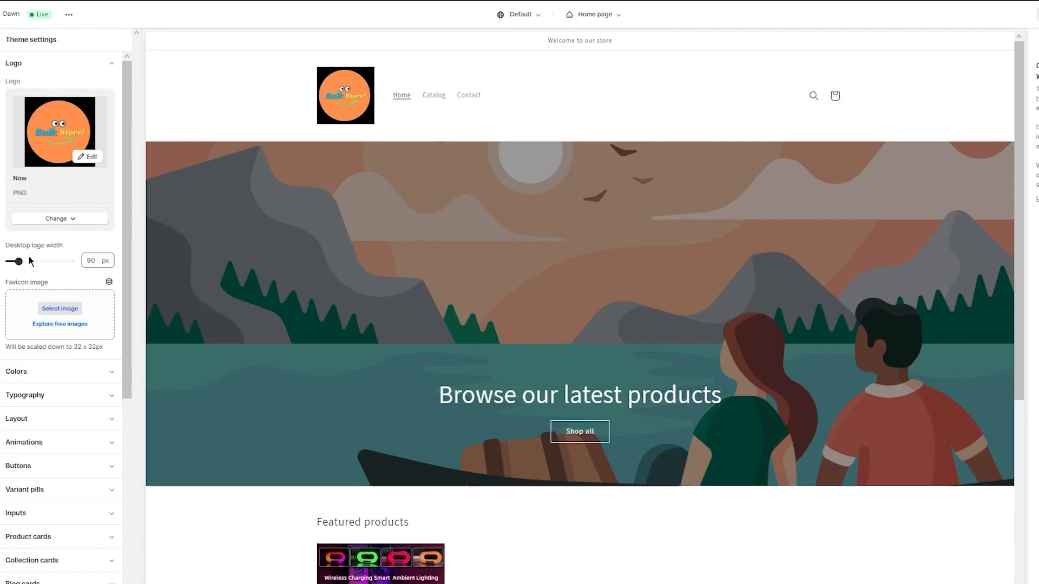
pyautogui.moveTo(18, 261); pyautogui.dragTo(11, 262)
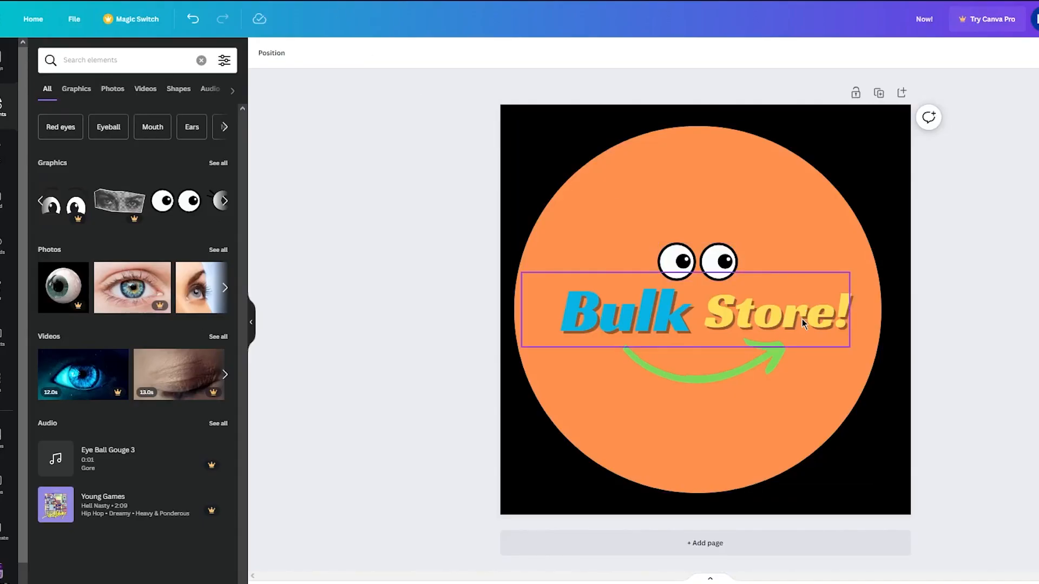
# - Delete the orange circle, the black background and the eyes, leaving only the Bulk Store! text and arrow
pyautogui.click(802, 319)
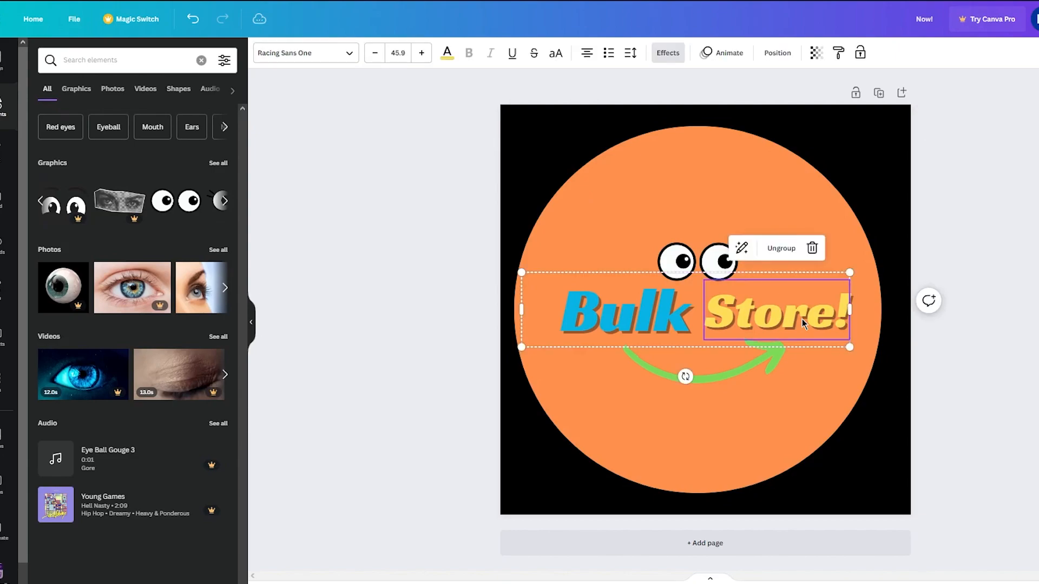
pyautogui.click(1031, 246)
pyautogui.click(753, 158)
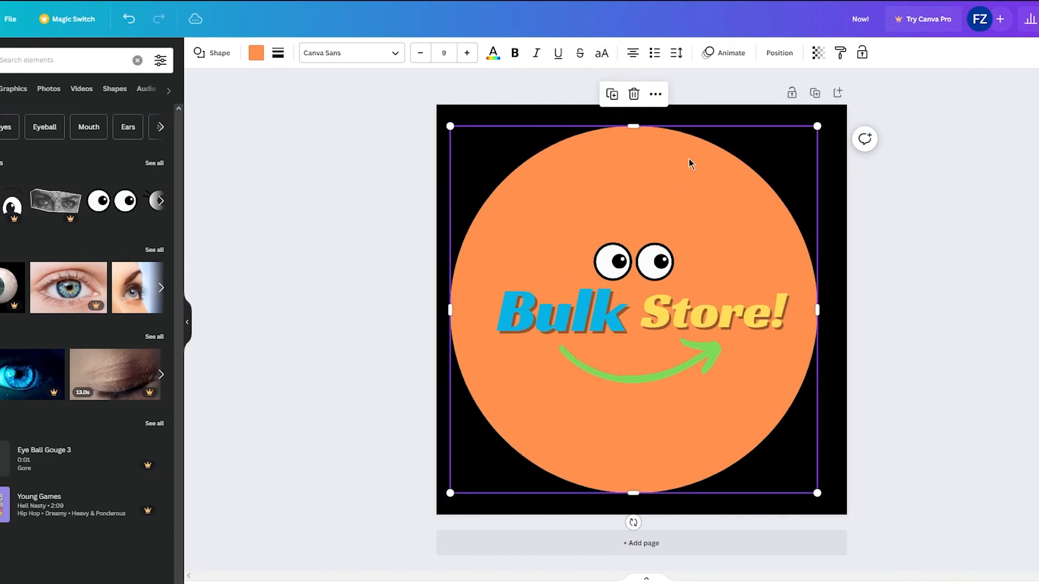
pyautogui.press('Delete')
pyautogui.click(698, 151)
pyautogui.press('Delete')
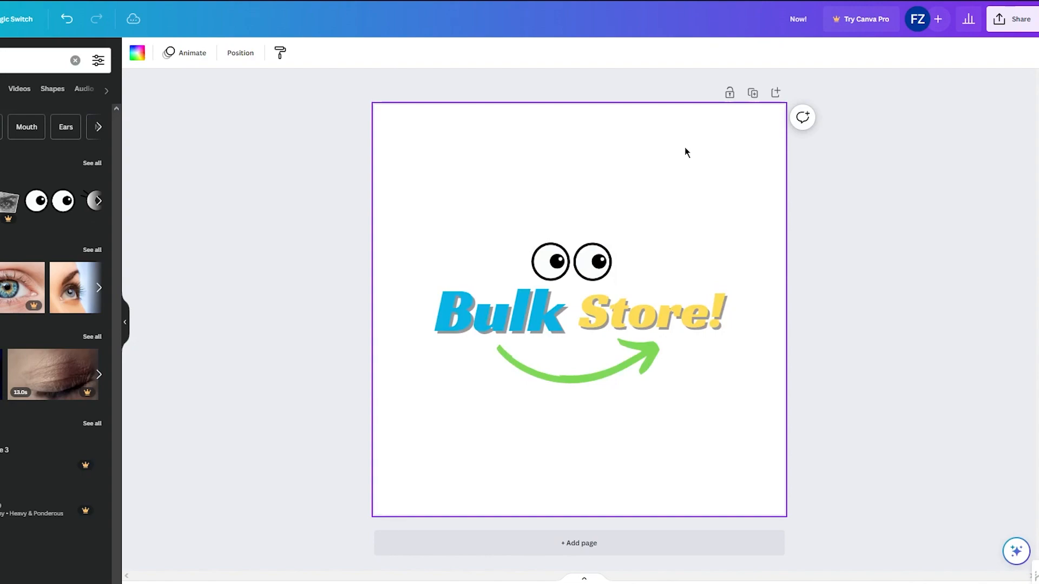
pyautogui.click(577, 261)
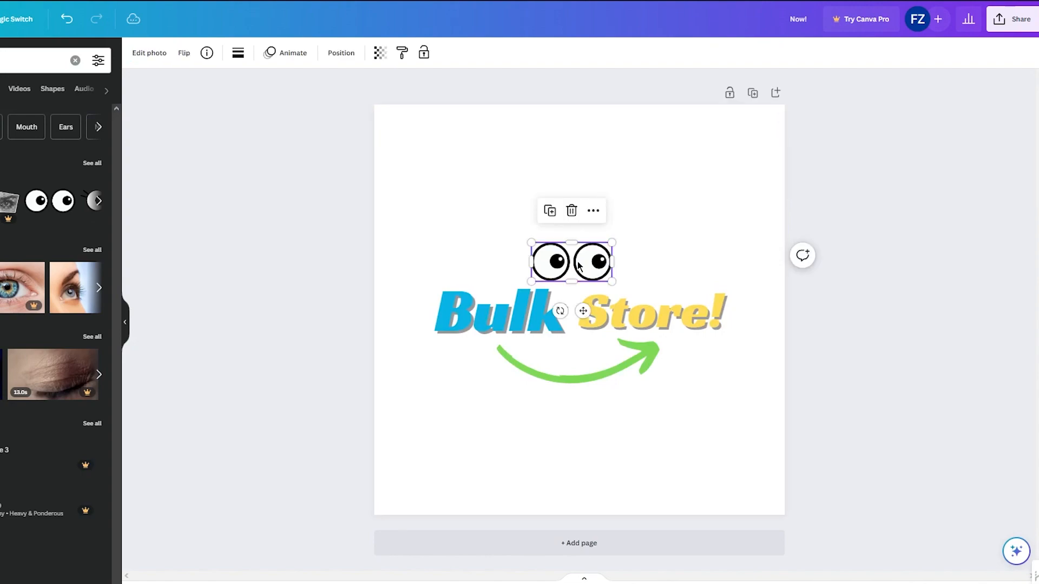
pyautogui.press('Delete')
# - Download the text-and-arrow version of the design from the Share options
pyautogui.click(1011, 19)
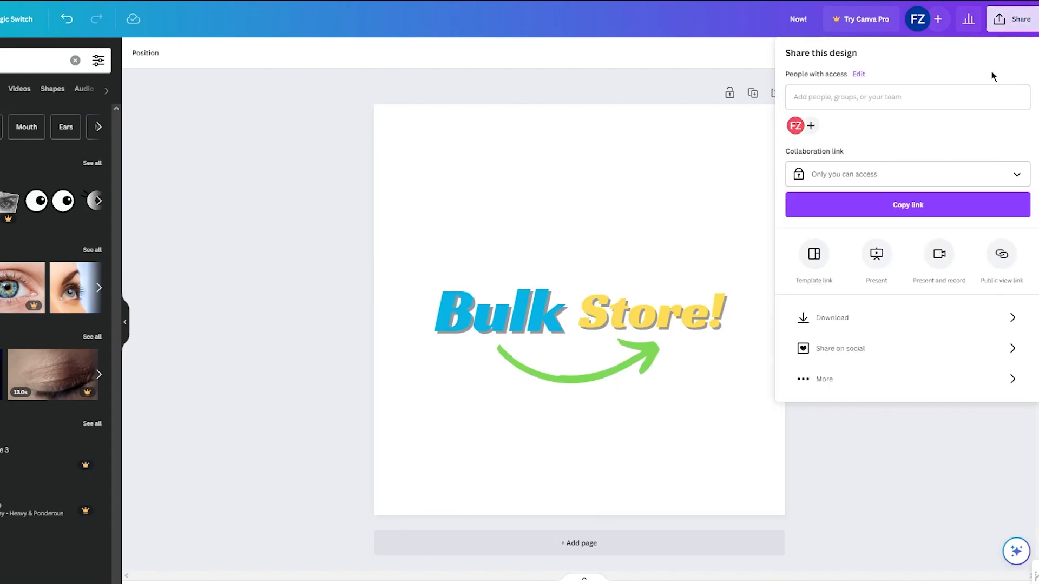
pyautogui.click(865, 316)
pyautogui.click(875, 251)
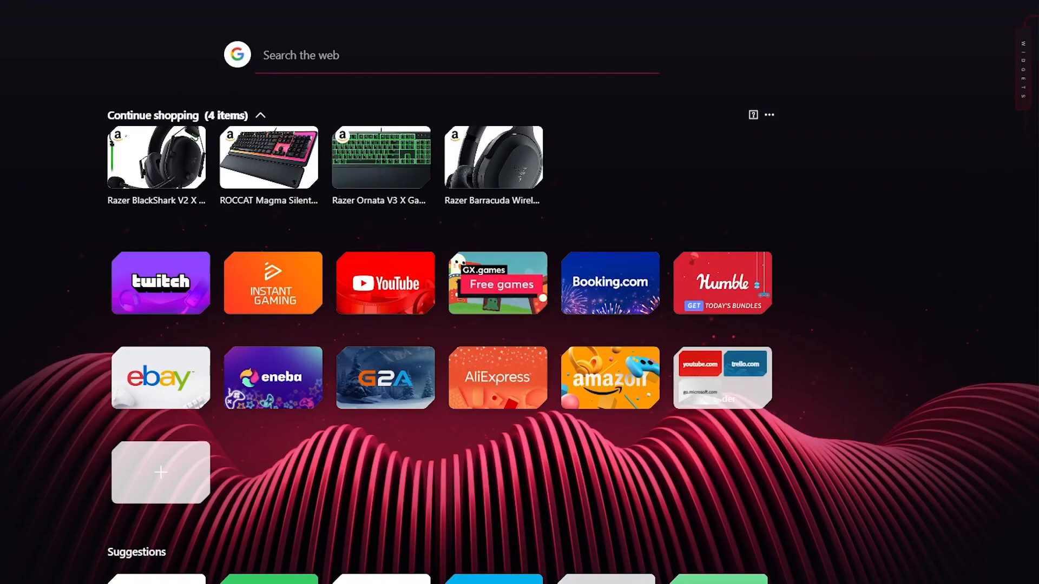
# - Open the remove.bg website in a new browser tab
pyautogui.write('remo')
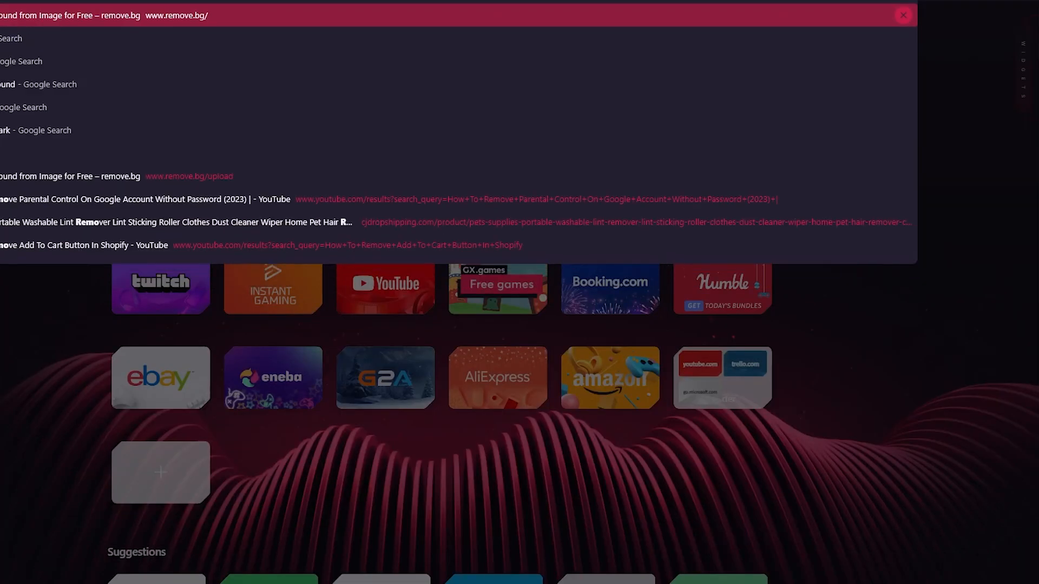
pyautogui.press('Return')
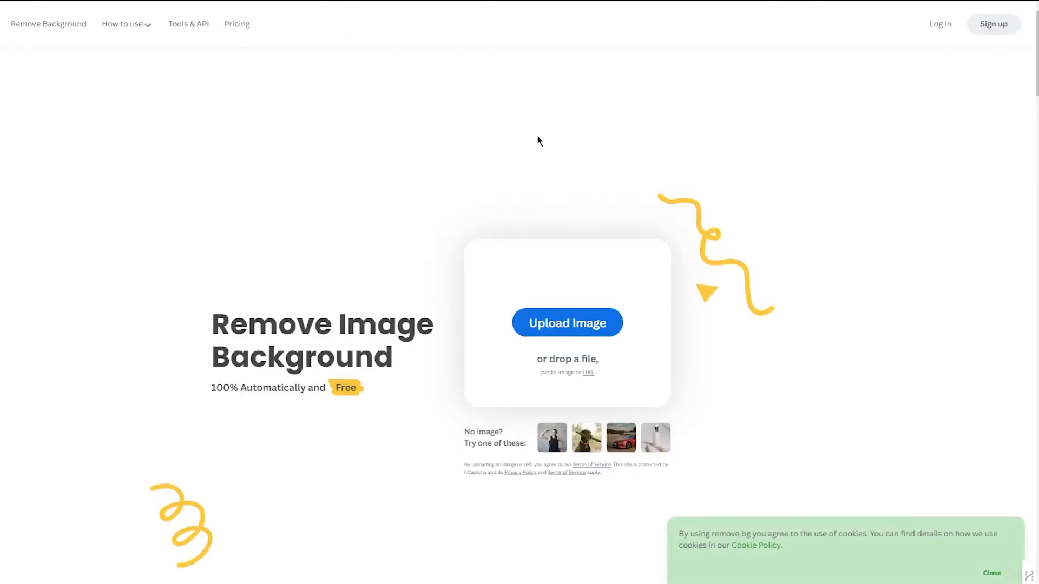
# - Drop the downloaded text-and-arrow logo onto remove.bg and download the background-removed result
pyautogui.click(968, 2)
pyautogui.moveTo(904, 56); pyautogui.dragTo(558, 340)
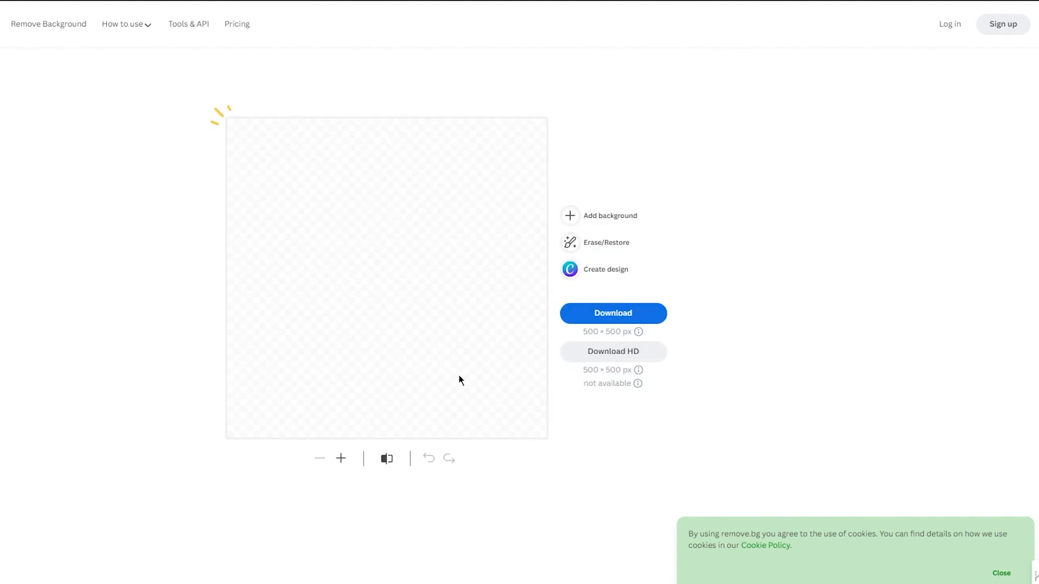
pyautogui.click(599, 317)
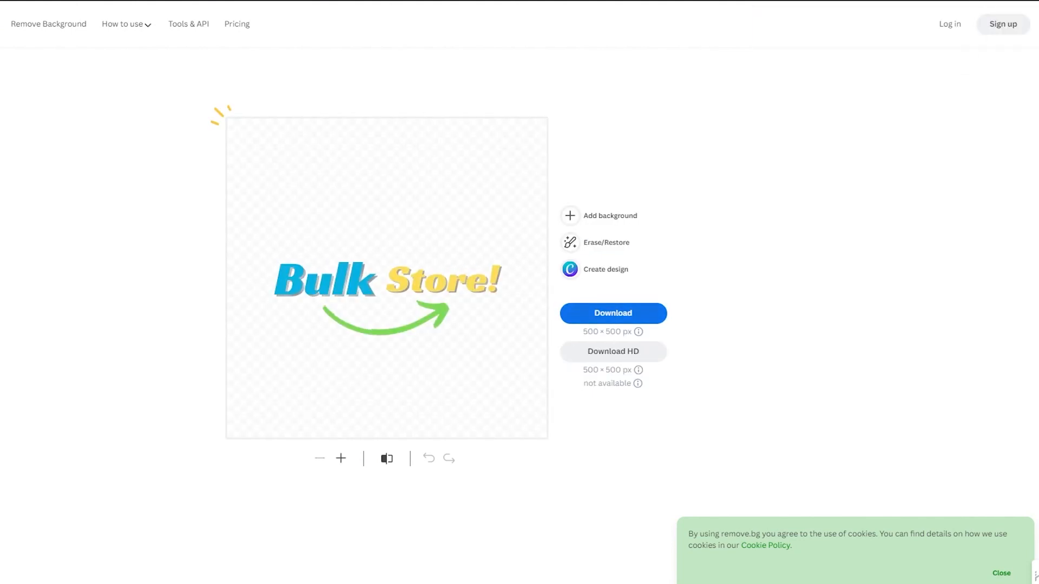
# - Drop the earlier circle logo onto remove.bg and download its background-removed version
pyautogui.click(948, 1)
pyautogui.moveTo(857, 133); pyautogui.dragTo(481, 260)
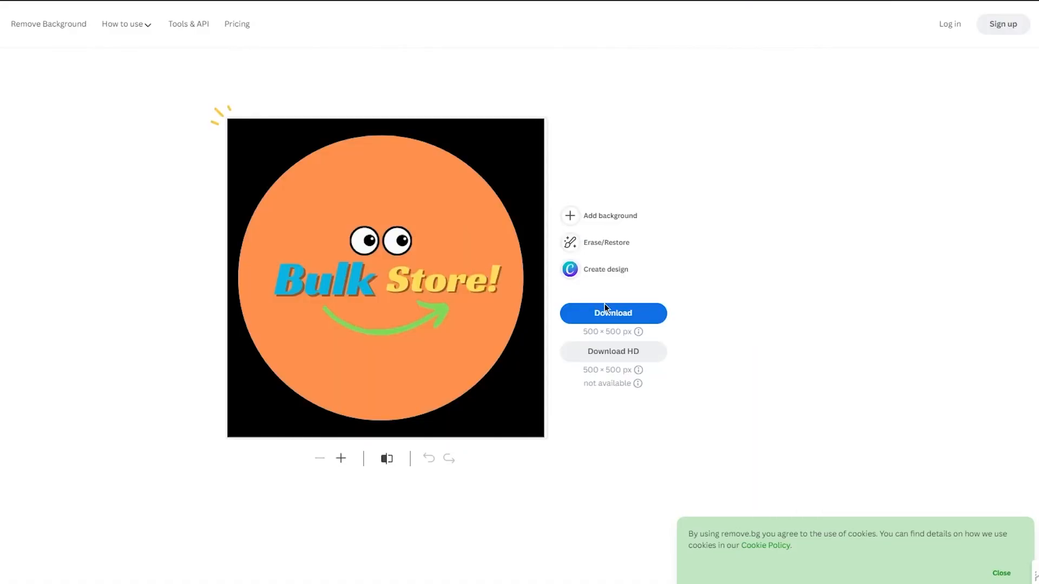
pyautogui.click(605, 317)
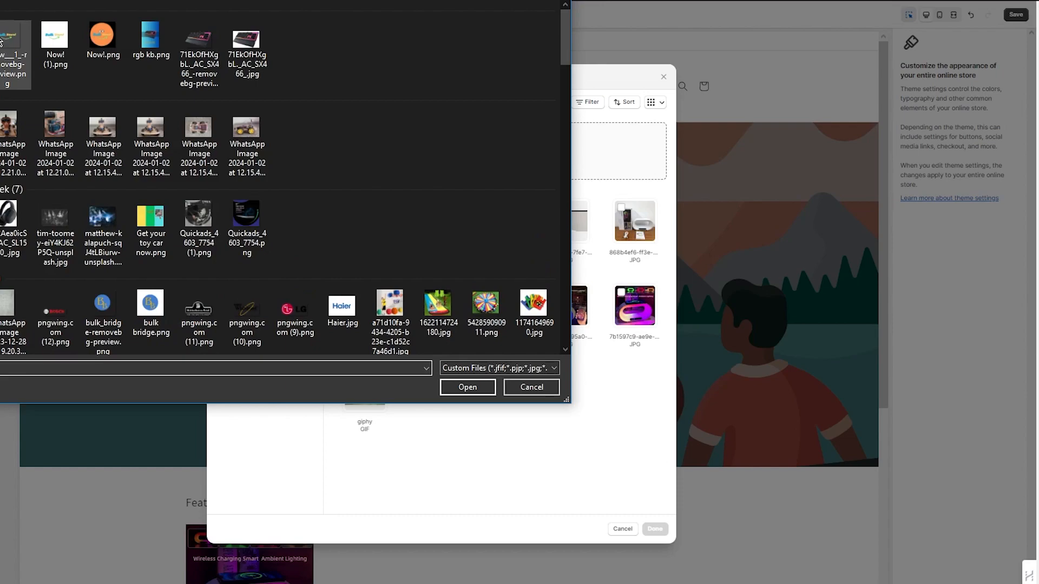
# - Upload the background-removed text logo file and select it as the store logo
pyautogui.doubleClick(1, 42)
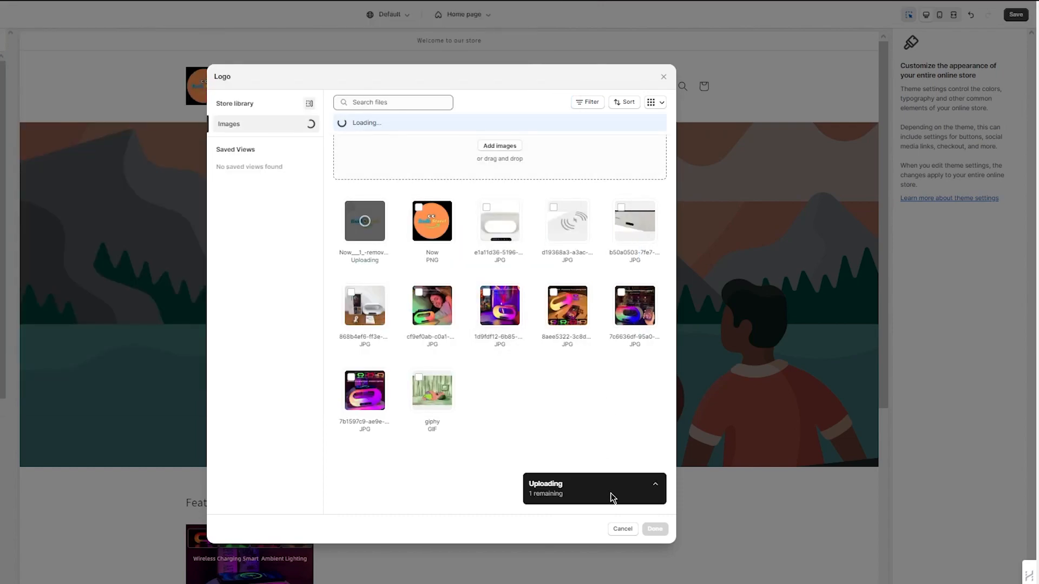
pyautogui.click(656, 531)
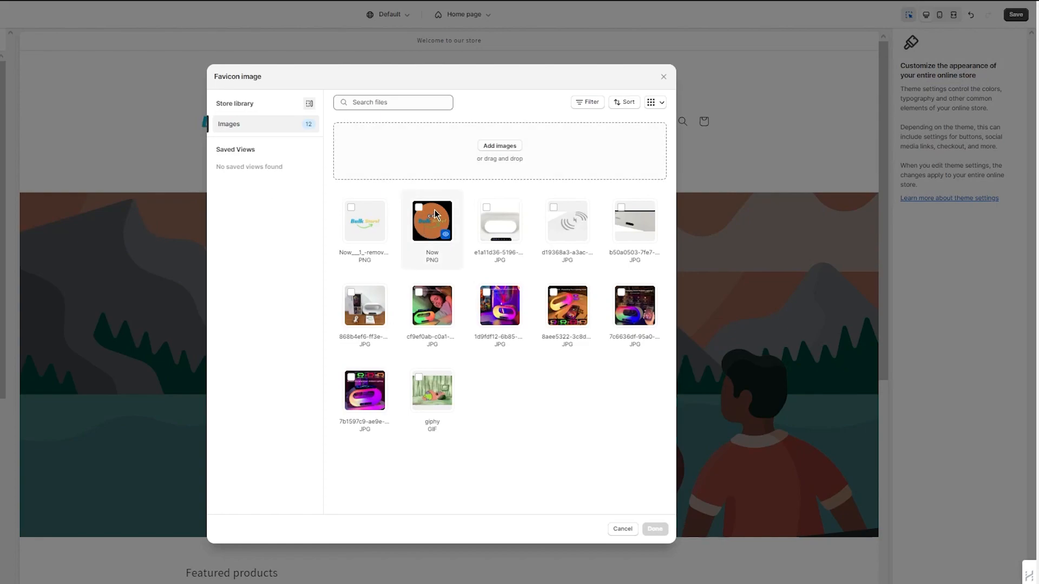
# - Upload the background-removed circle logo and set it as the favicon image
pyautogui.click(500, 146)
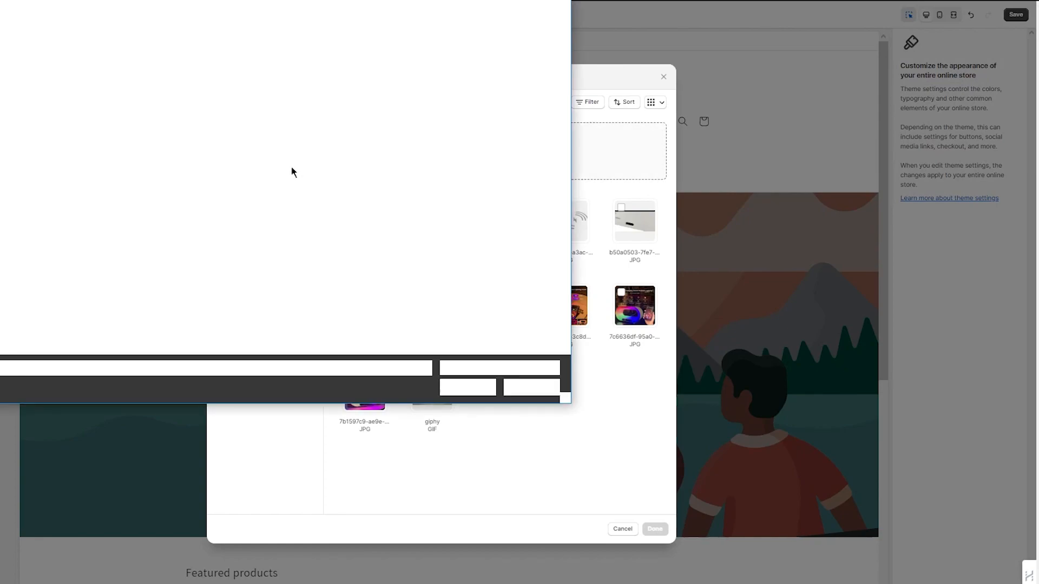
pyautogui.doubleClick(2, 54)
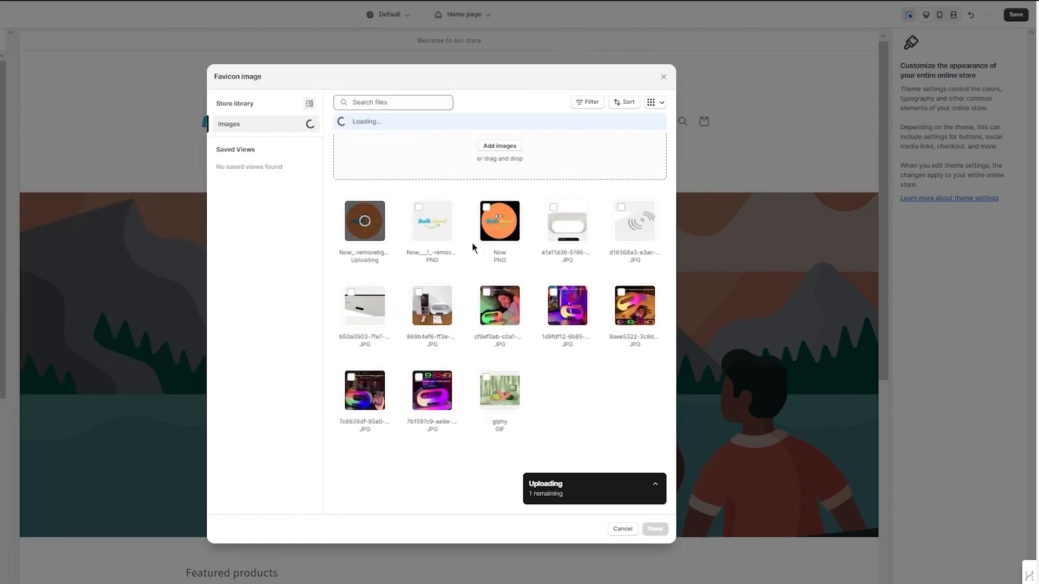
pyautogui.click(655, 529)
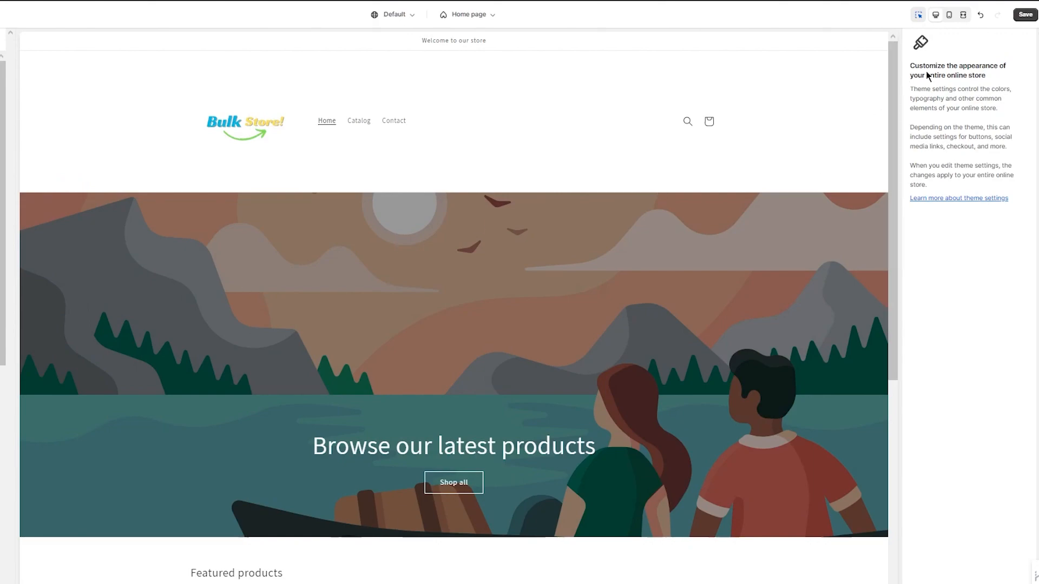
# - Save the theme customizer changes
pyautogui.click(1025, 15)
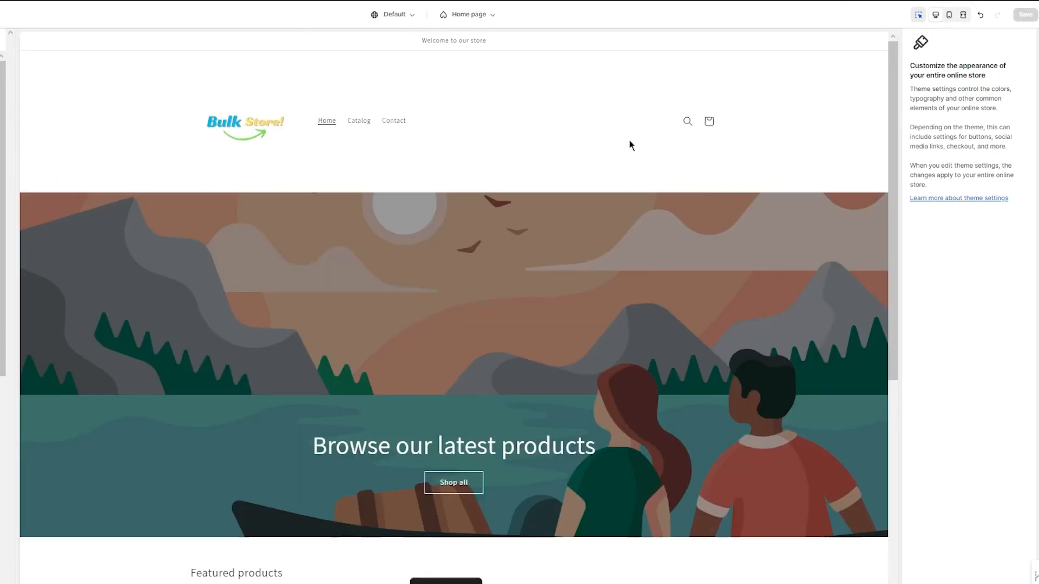
pyautogui.click(1, 15)
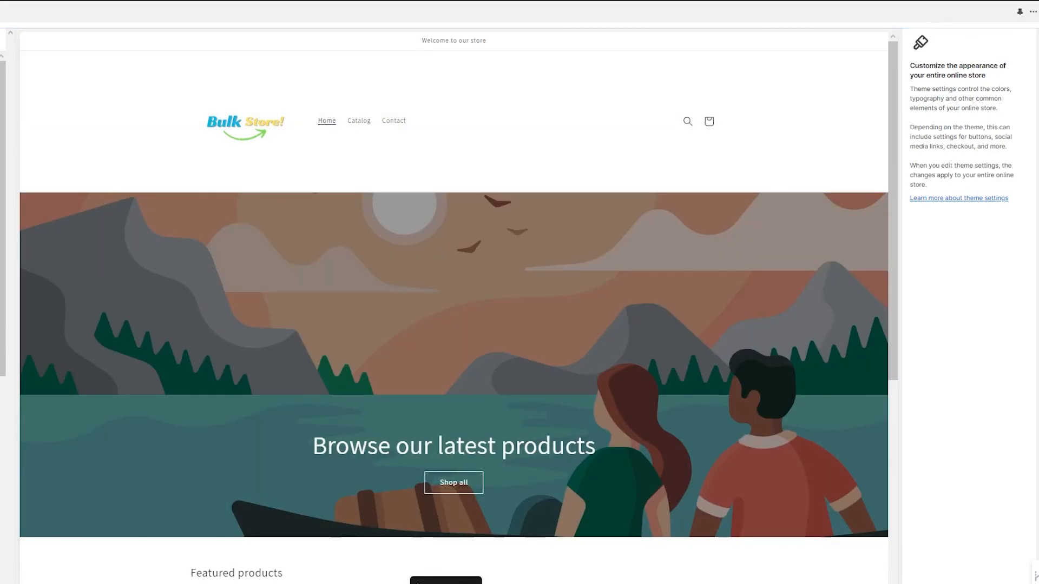